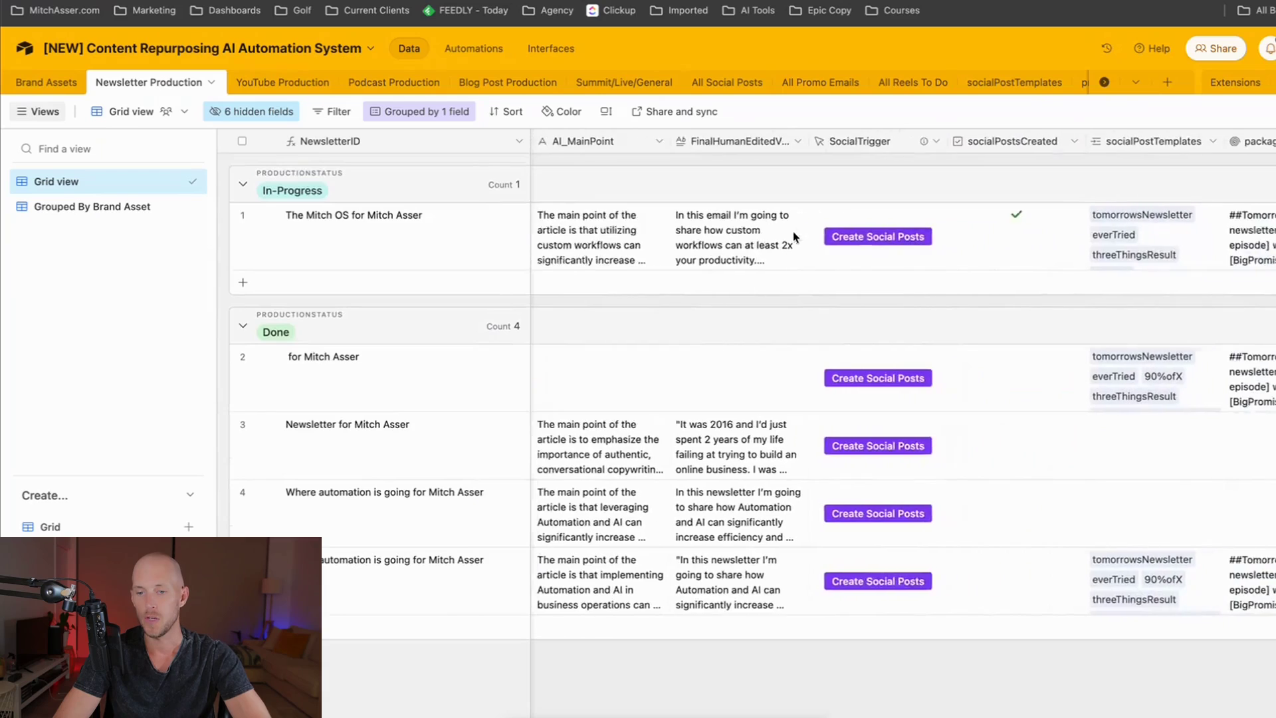
Step: Examine the social post trigger, created status and template fields of the newsletters in the Newsletter Production table
scroll(792, 231, right, 3)
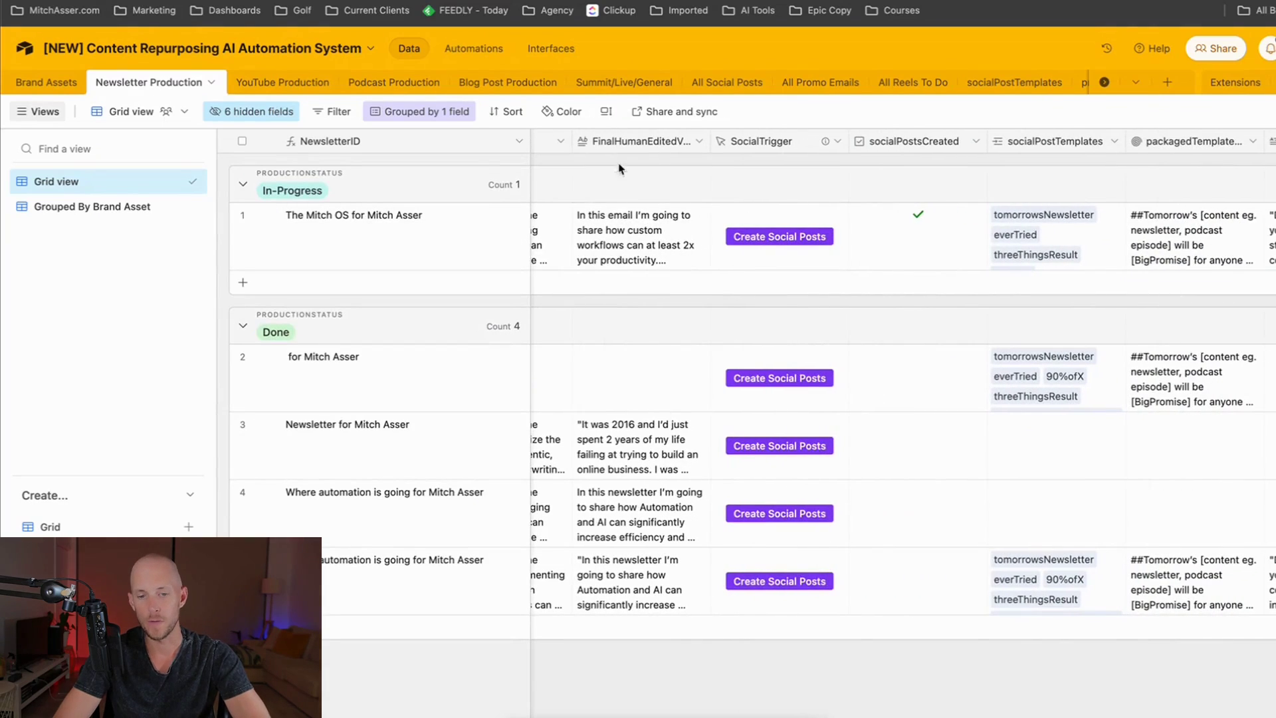
click(758, 241)
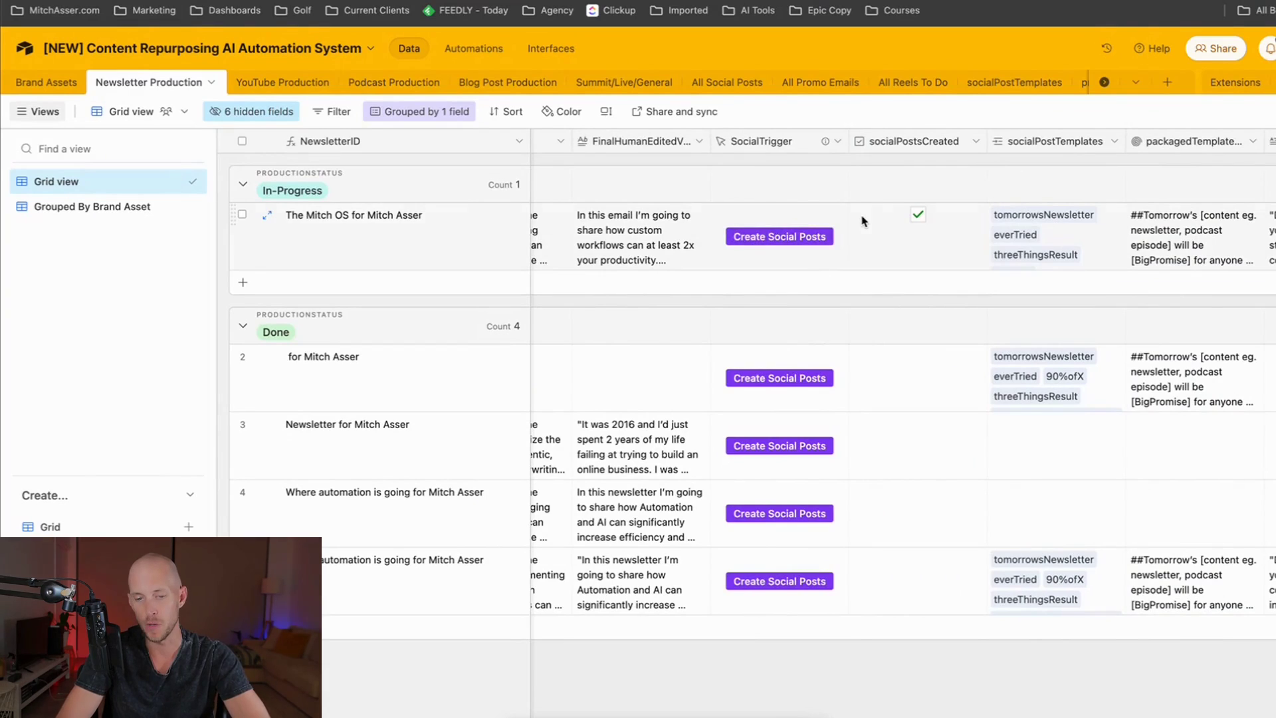
scroll(862, 221, right, 5)
scroll(795, 230, right, 2)
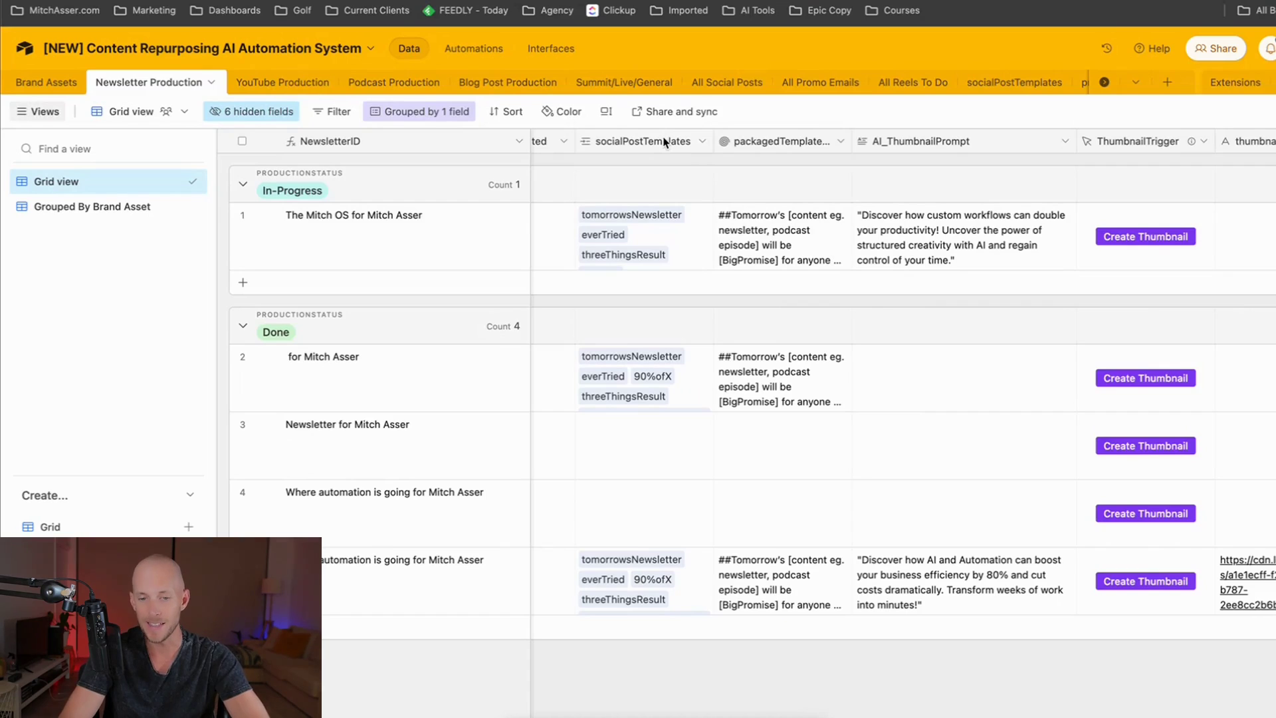
scroll(692, 152, down, 1)
right_click(691, 147)
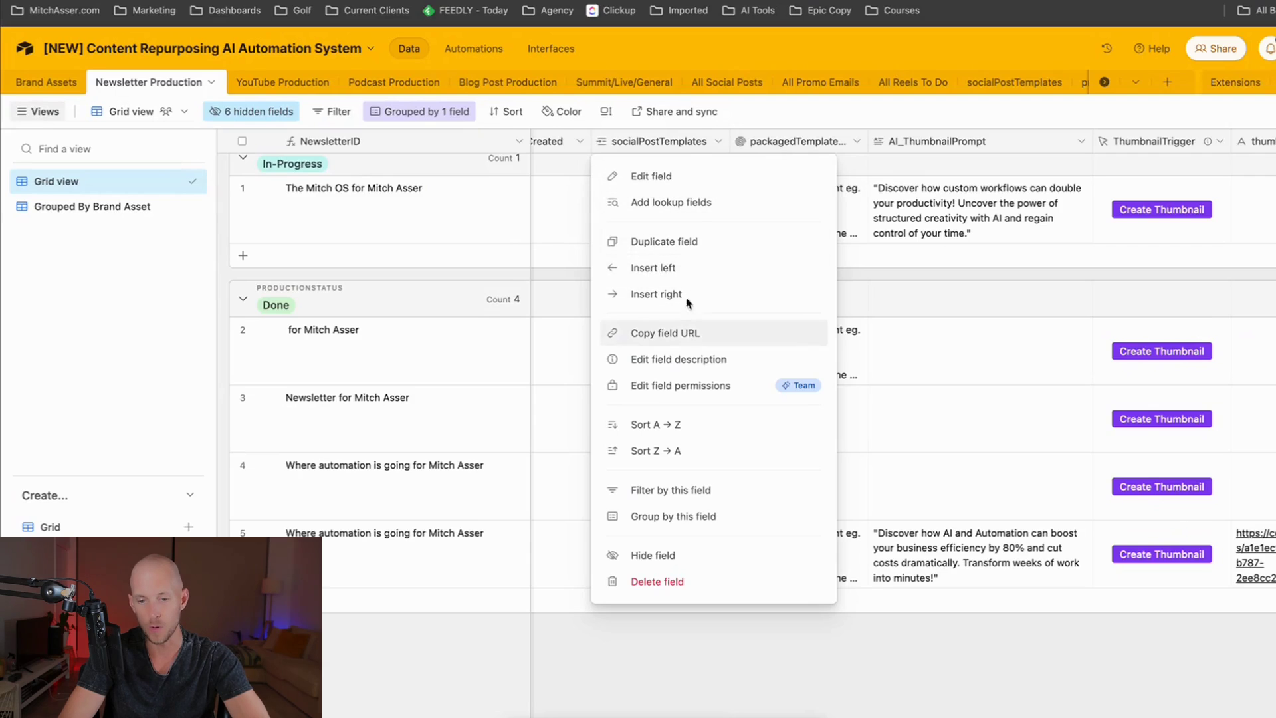
click(868, 191)
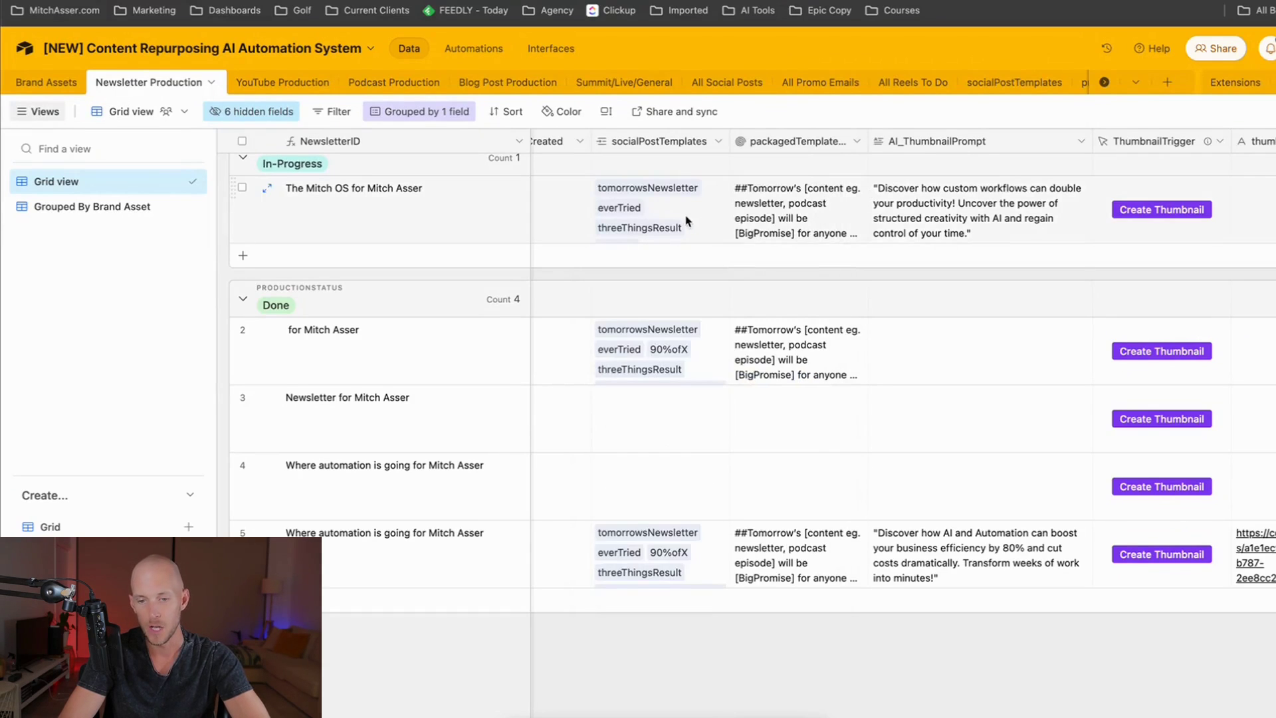
Step: Expand the in-progress newsletter's socialPostTemplates cell, browse its linked template records and close the list
click(688, 223)
click(742, 174)
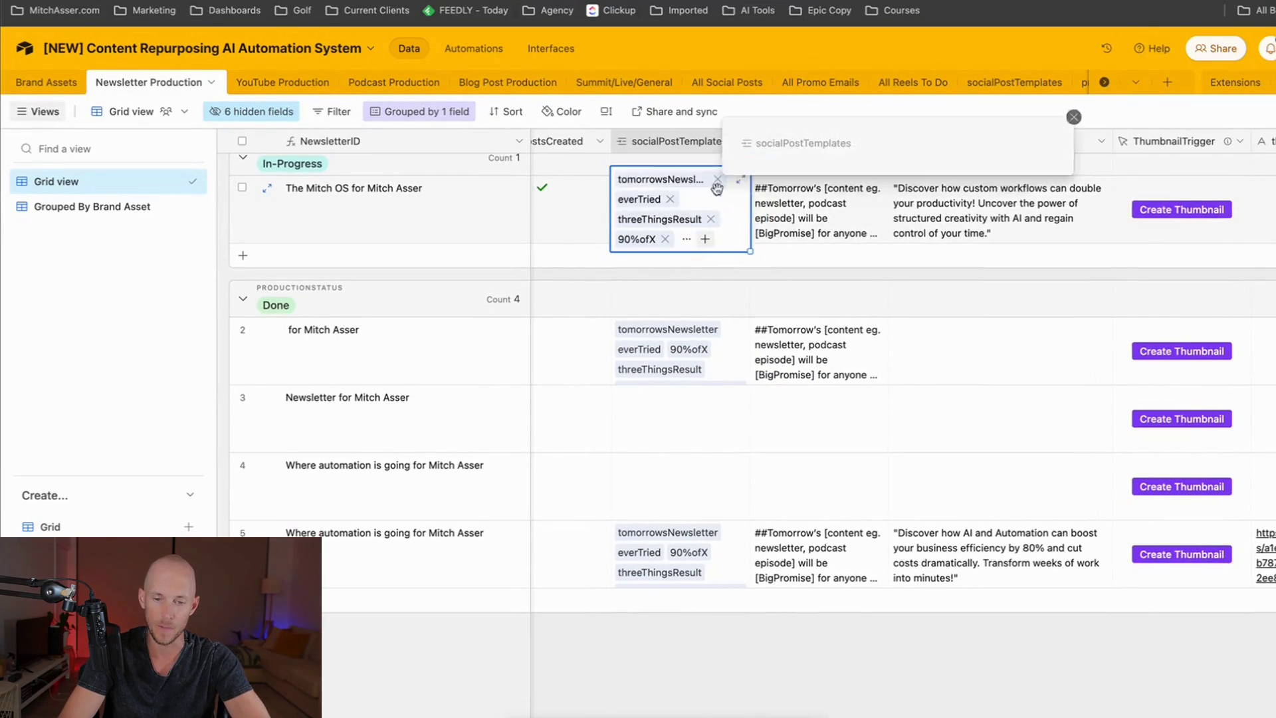
scroll(827, 270, down, 10)
scroll(827, 271, down, 10)
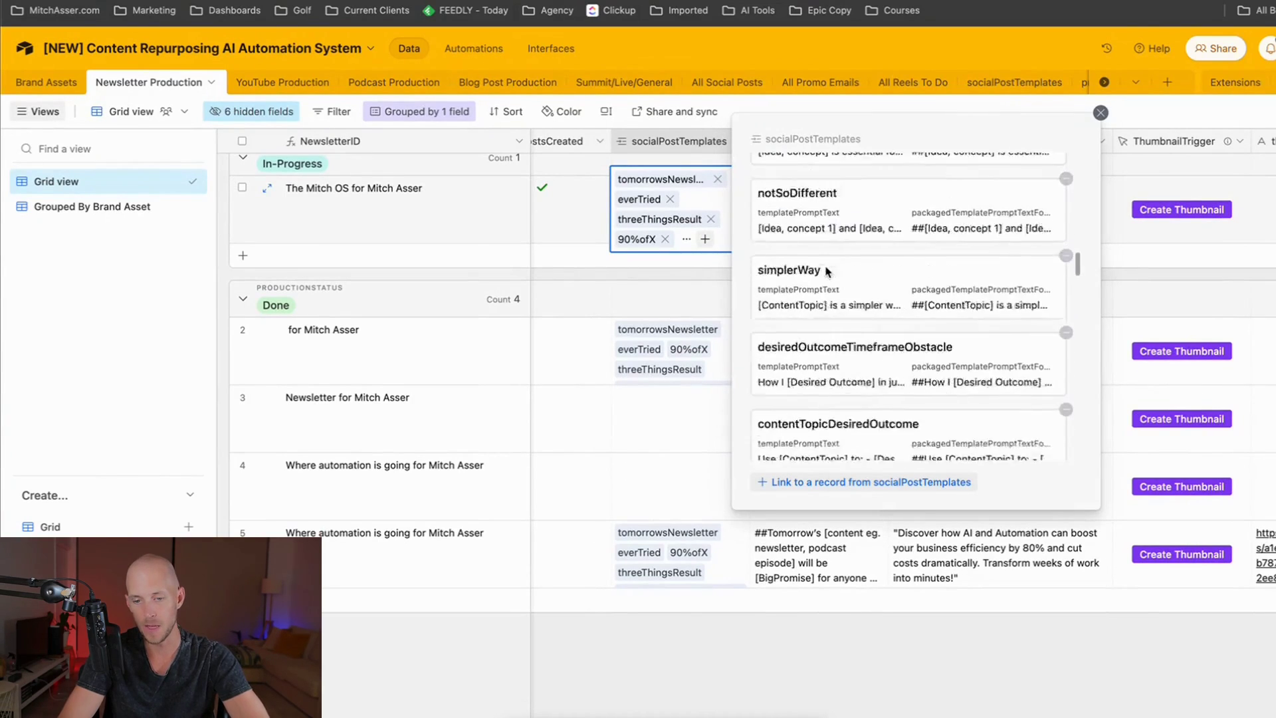
click(1098, 115)
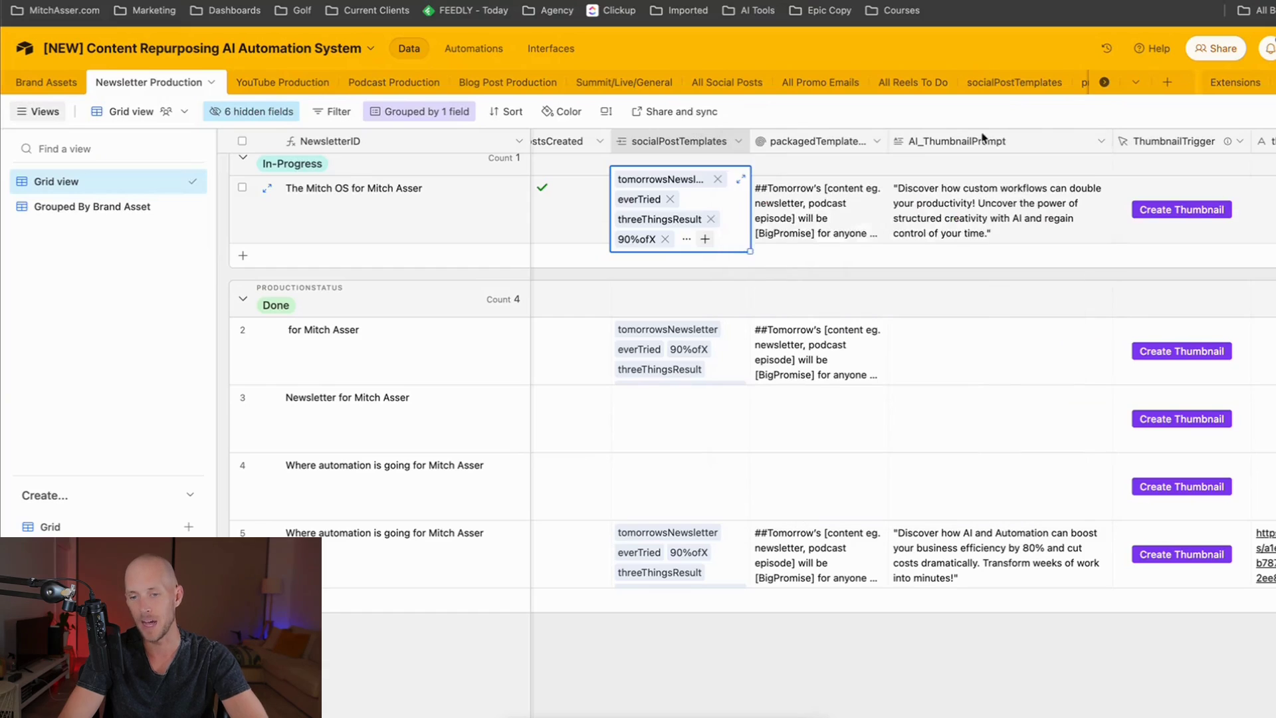
Step: Inspect the in-progress newsletter's packaged template text and the neighbouring thumbnail prompt fields
click(824, 200)
scroll(823, 199, right, 3)
scroll(822, 199, left, 3)
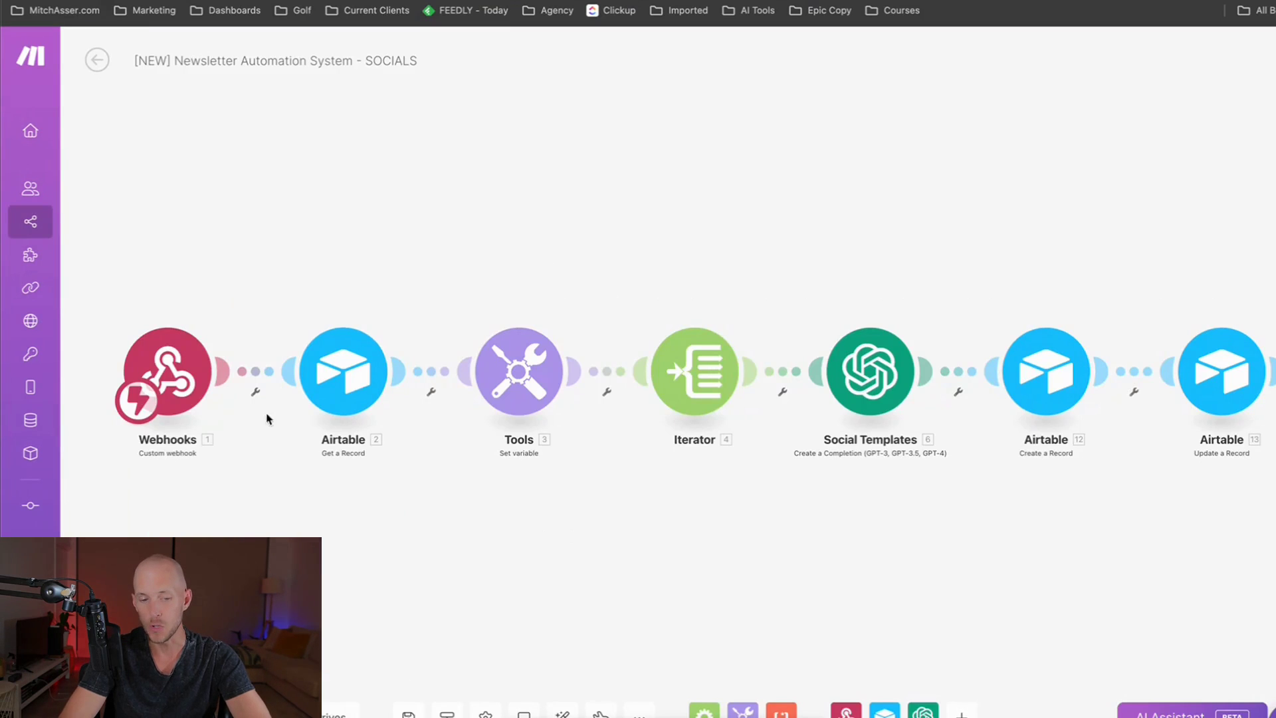
Step: Switch to Make and examine the module chain of the [NEW] Newsletter Automation System - SOCIALS scenario
scroll(524, 329, down, 2)
scroll(505, 428, up, 2)
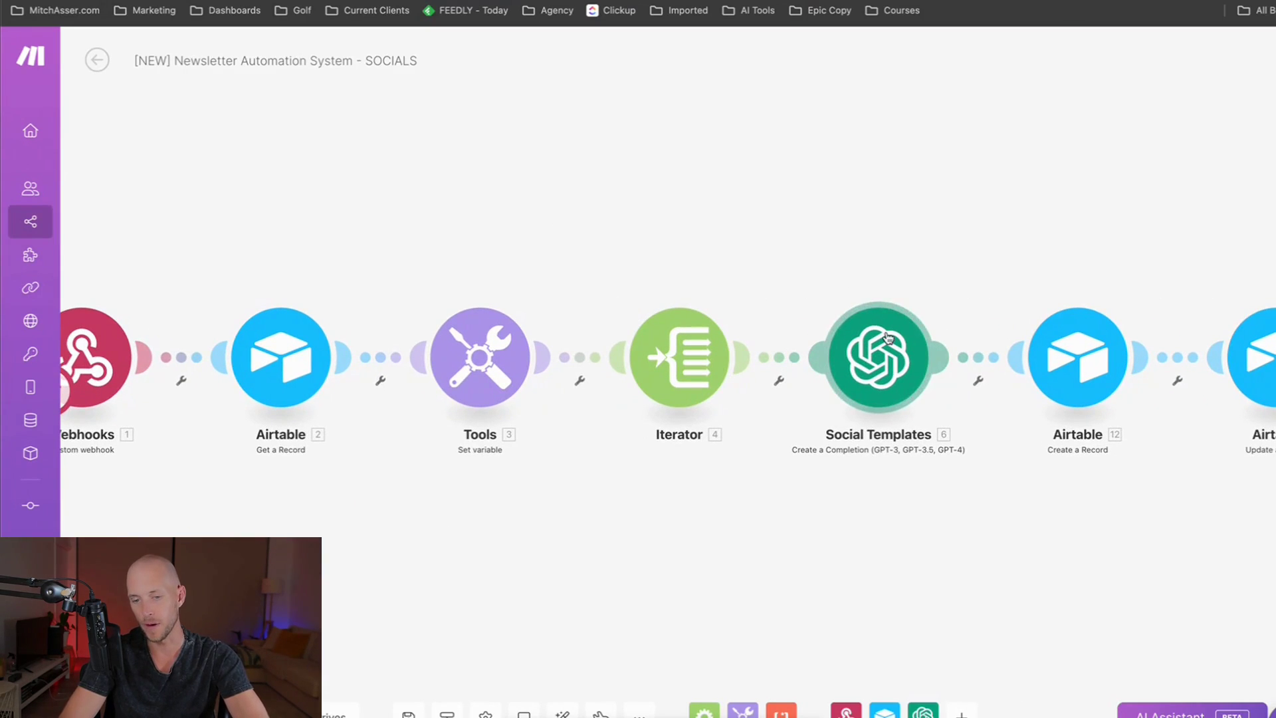
drag(800, 259, 604, 261)
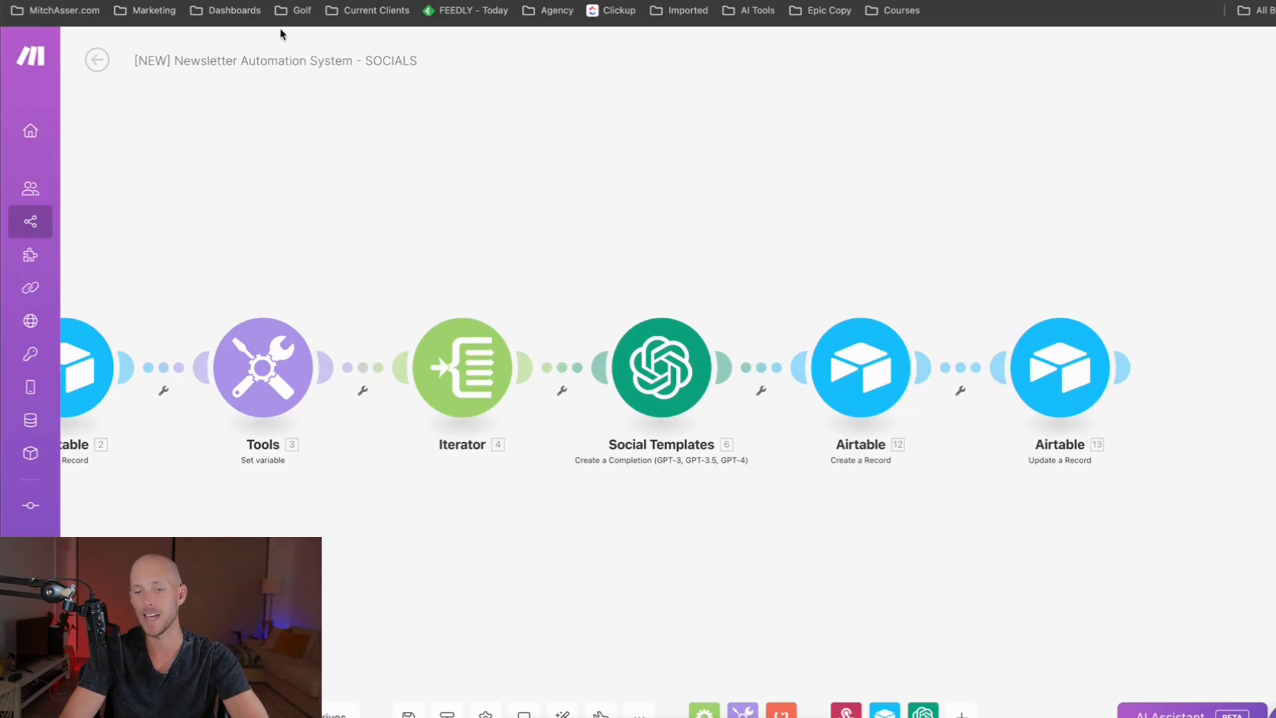
Step: Switch back to Airtable and show the All Social Posts table in its Pet Summits Brand view
key(ctrl+Tab)
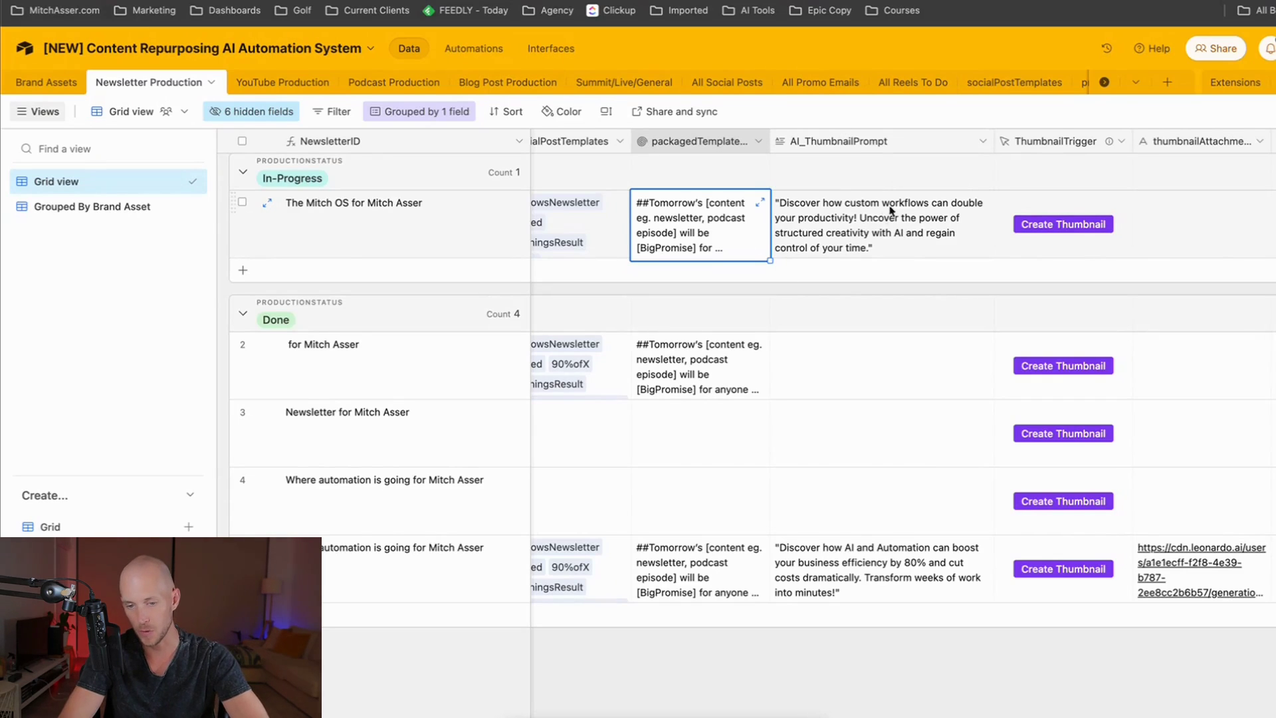
click(704, 85)
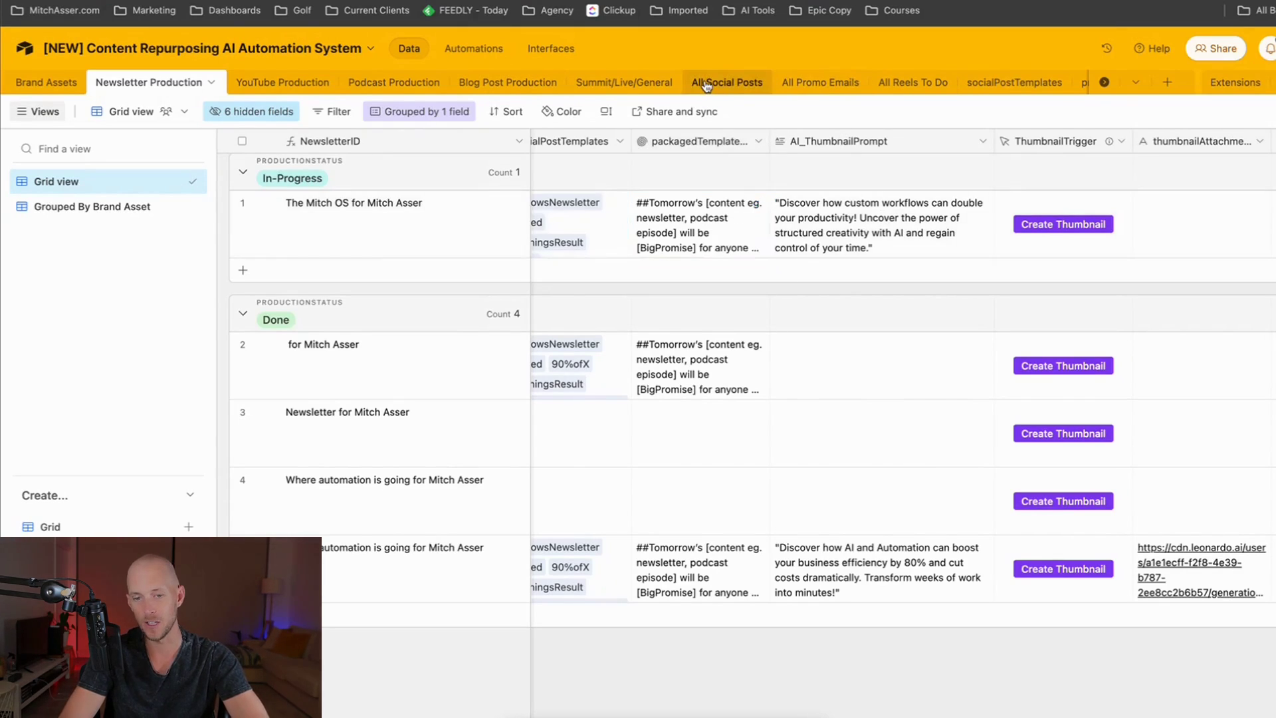
scroll(399, 173, up, 10)
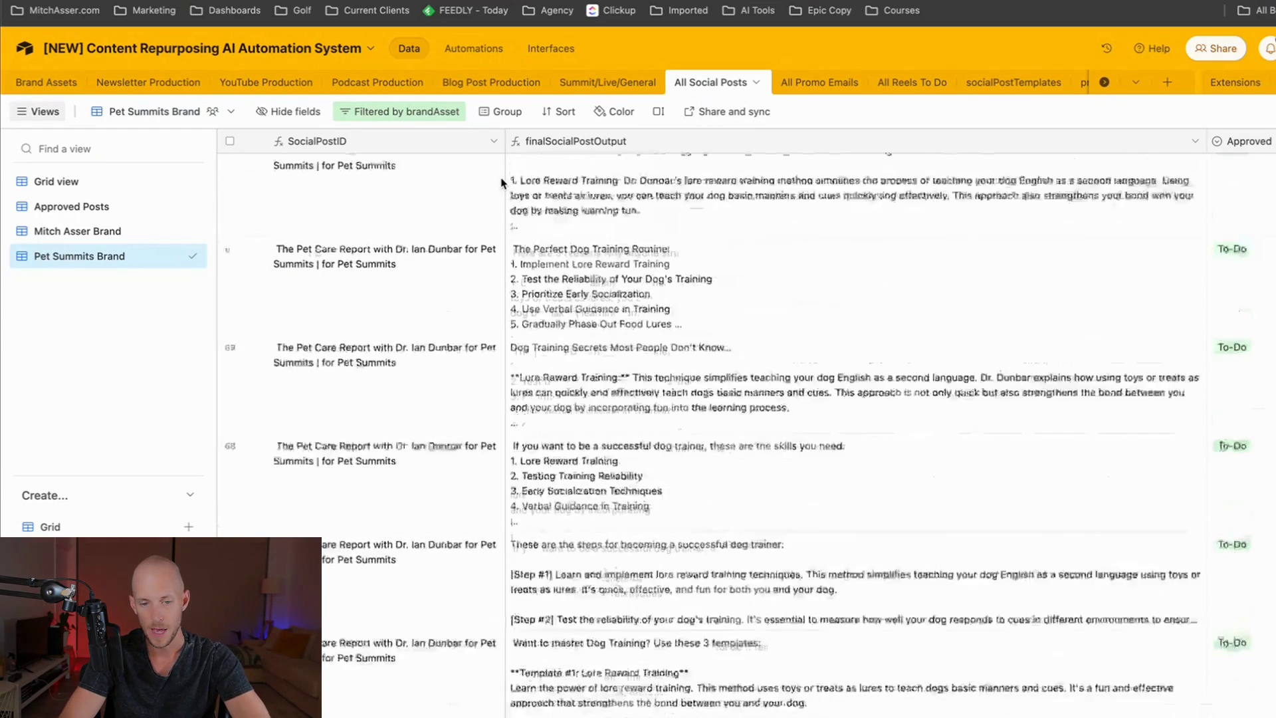
click(110, 232)
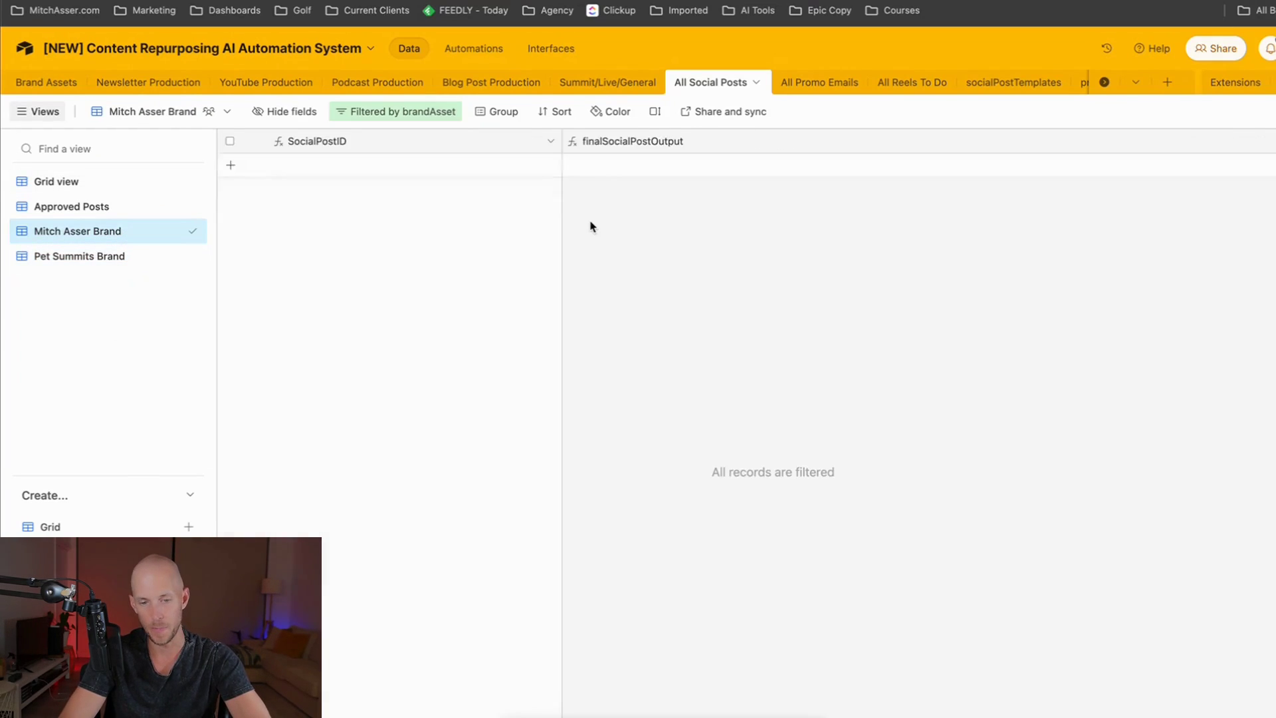
click(106, 256)
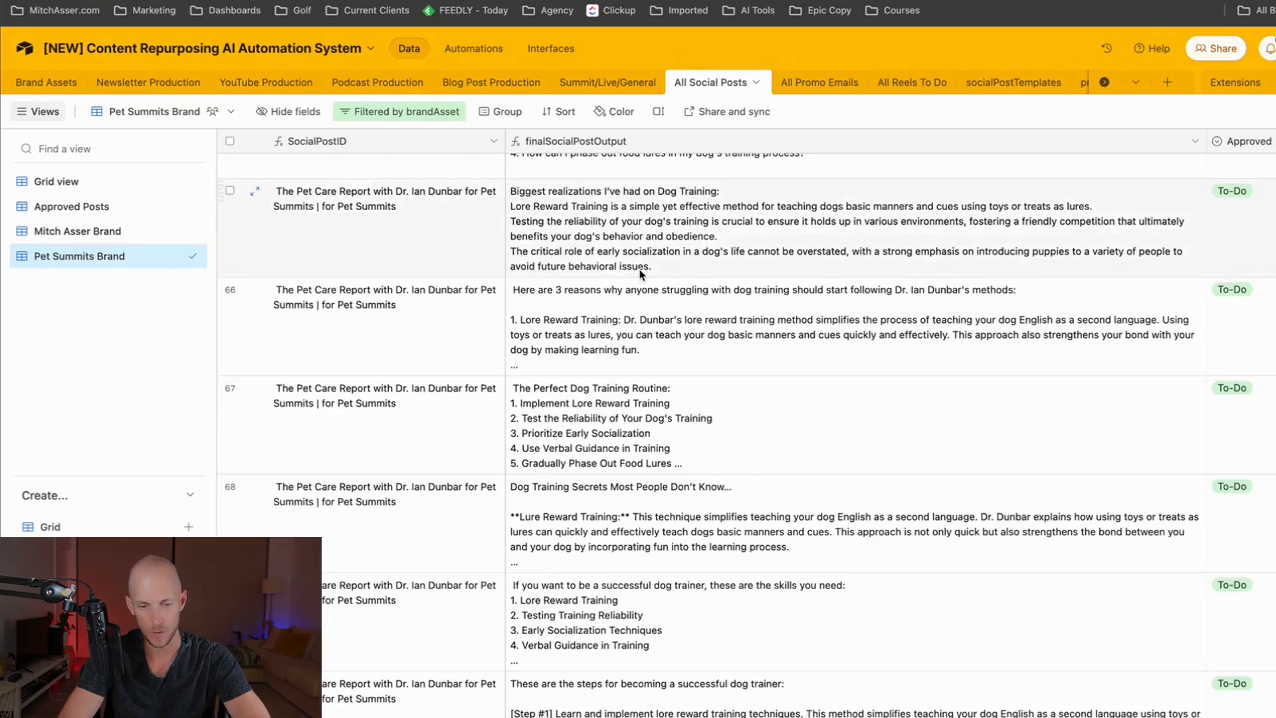
Step: Read through the generated posts in the finalSocialPostOutput field, starting from the first record
scroll(640, 274, up, 15)
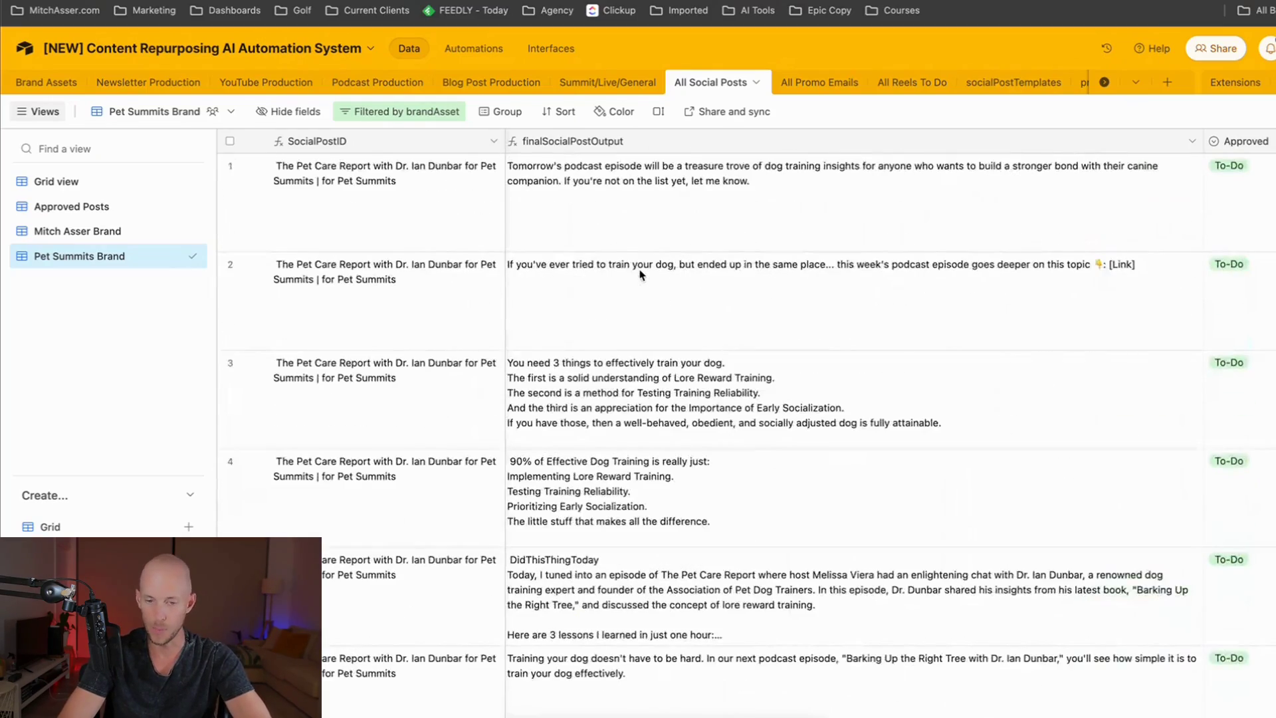
scroll(640, 274, down, 15)
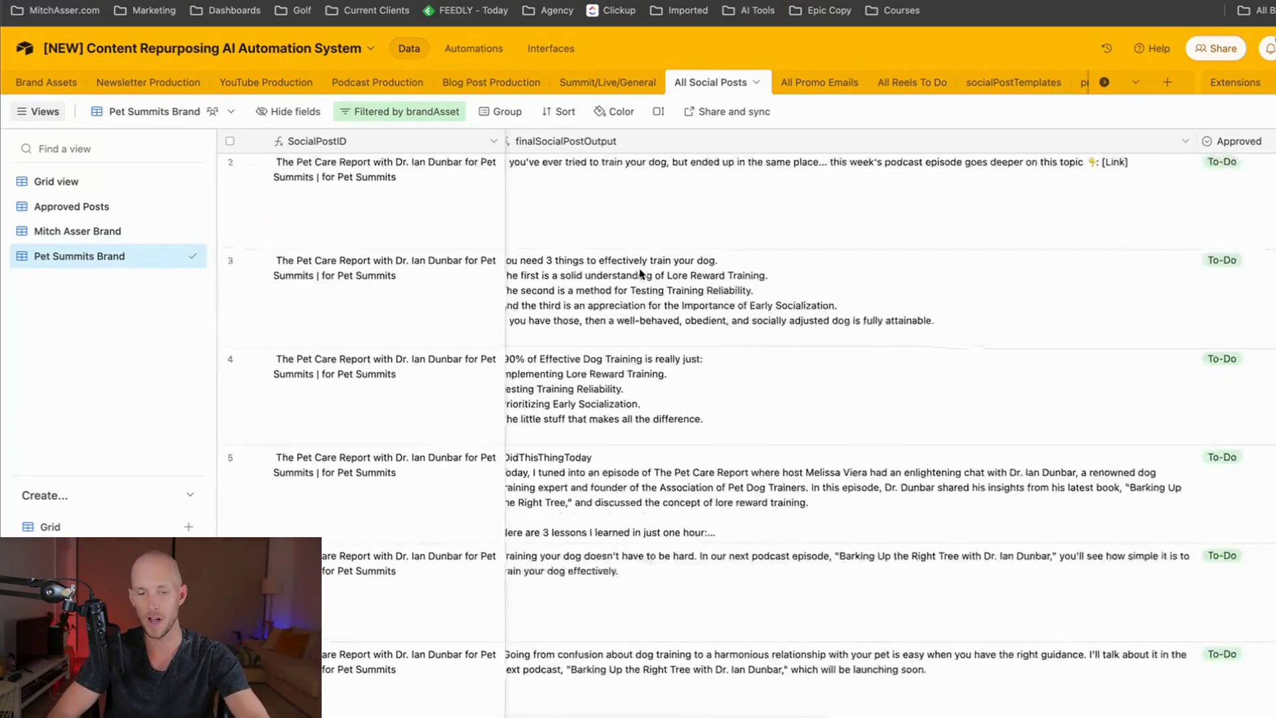
scroll(640, 273, down, 20)
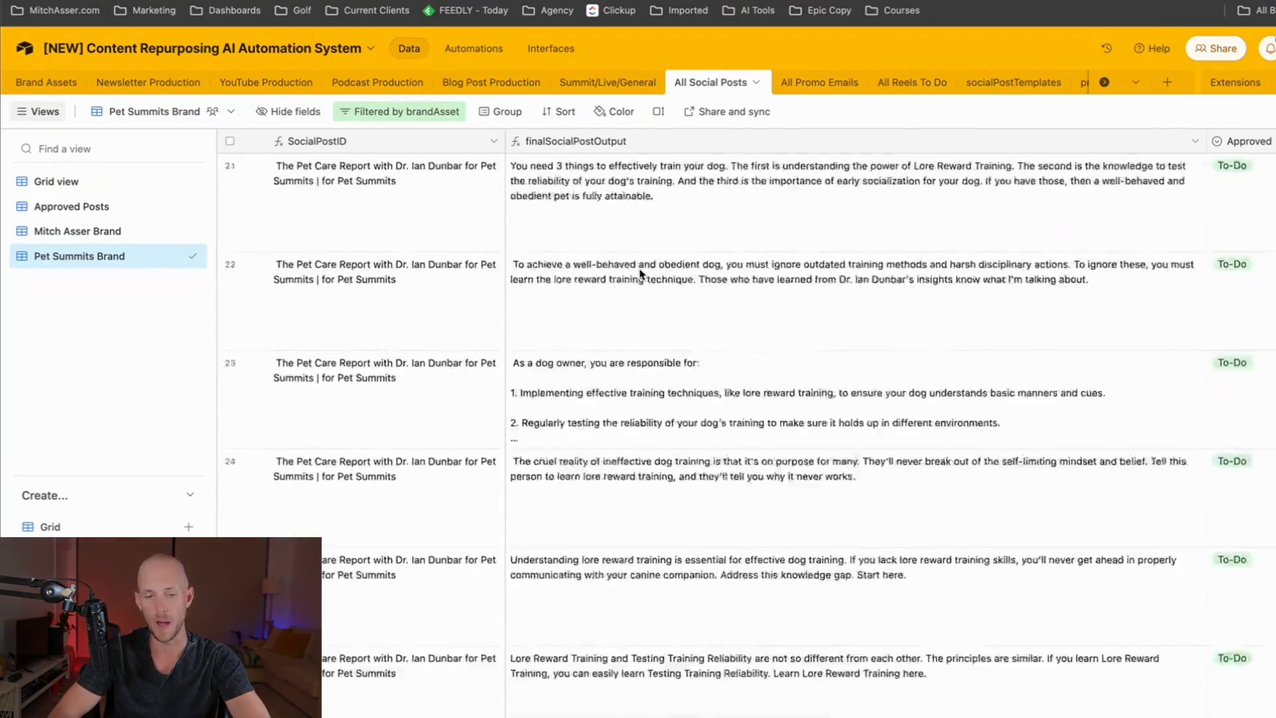
scroll(640, 272, down, 1)
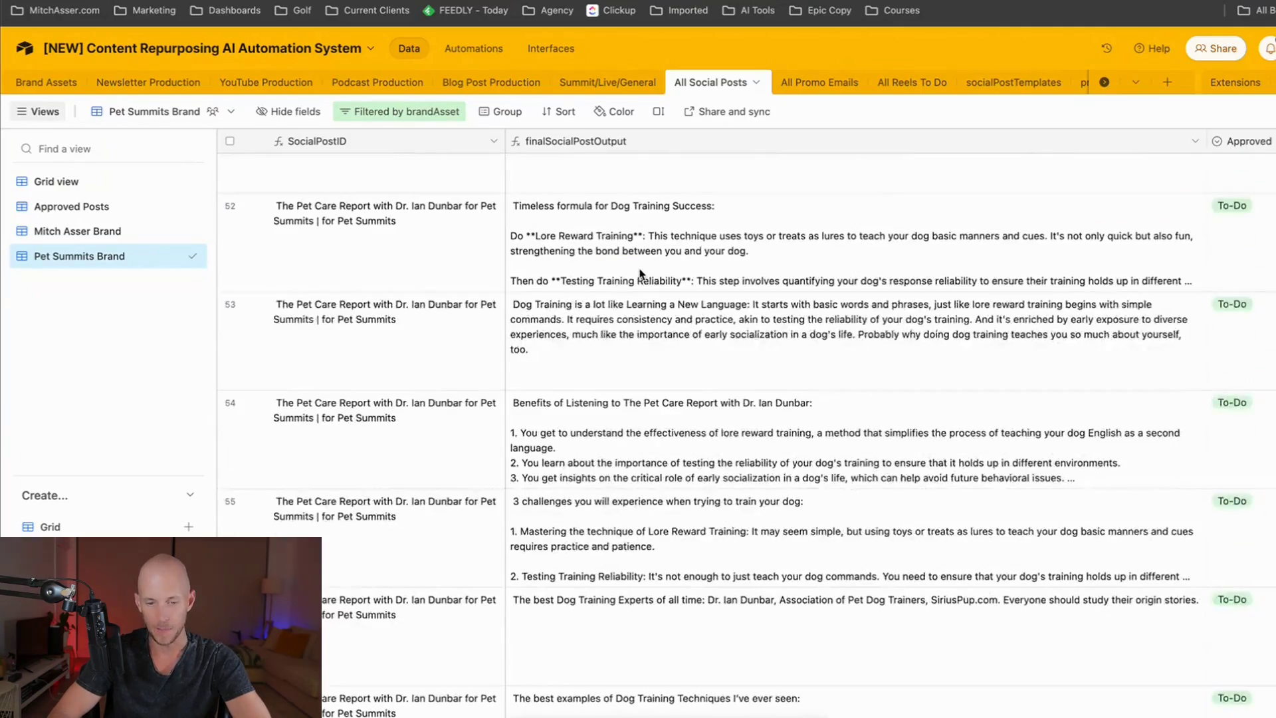
scroll(640, 272, down, 2)
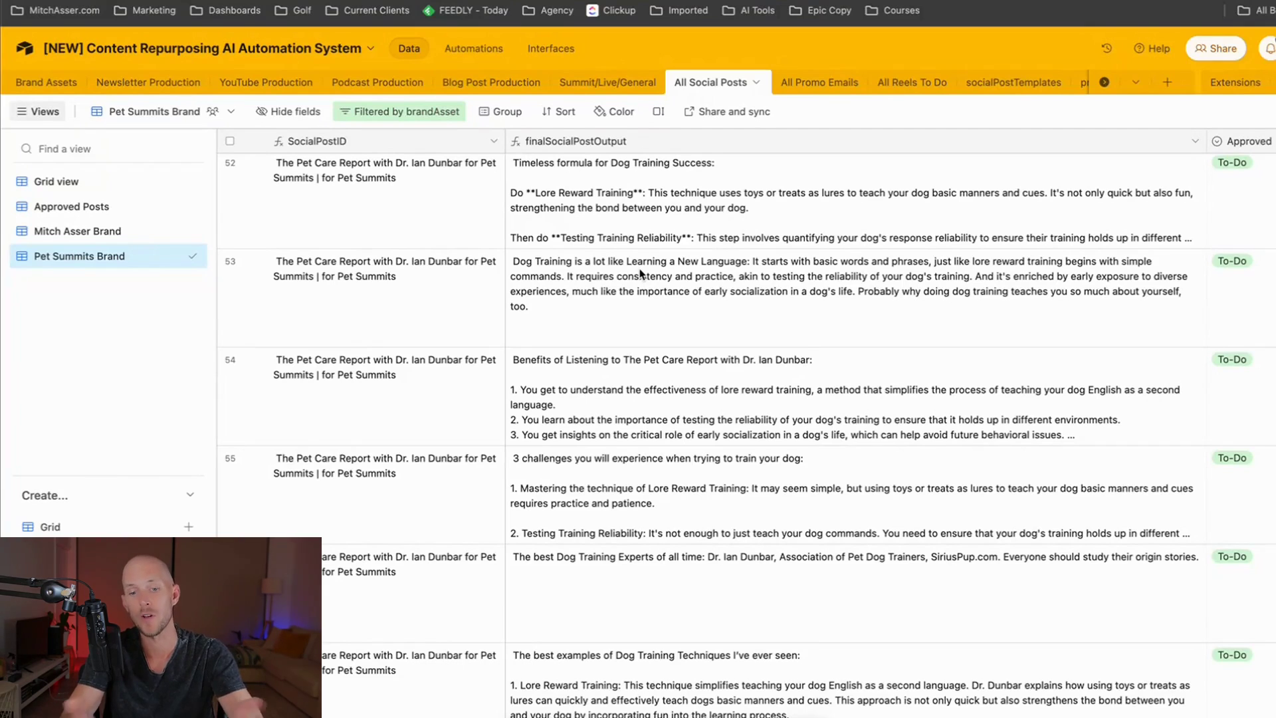
scroll(640, 273, down, 5)
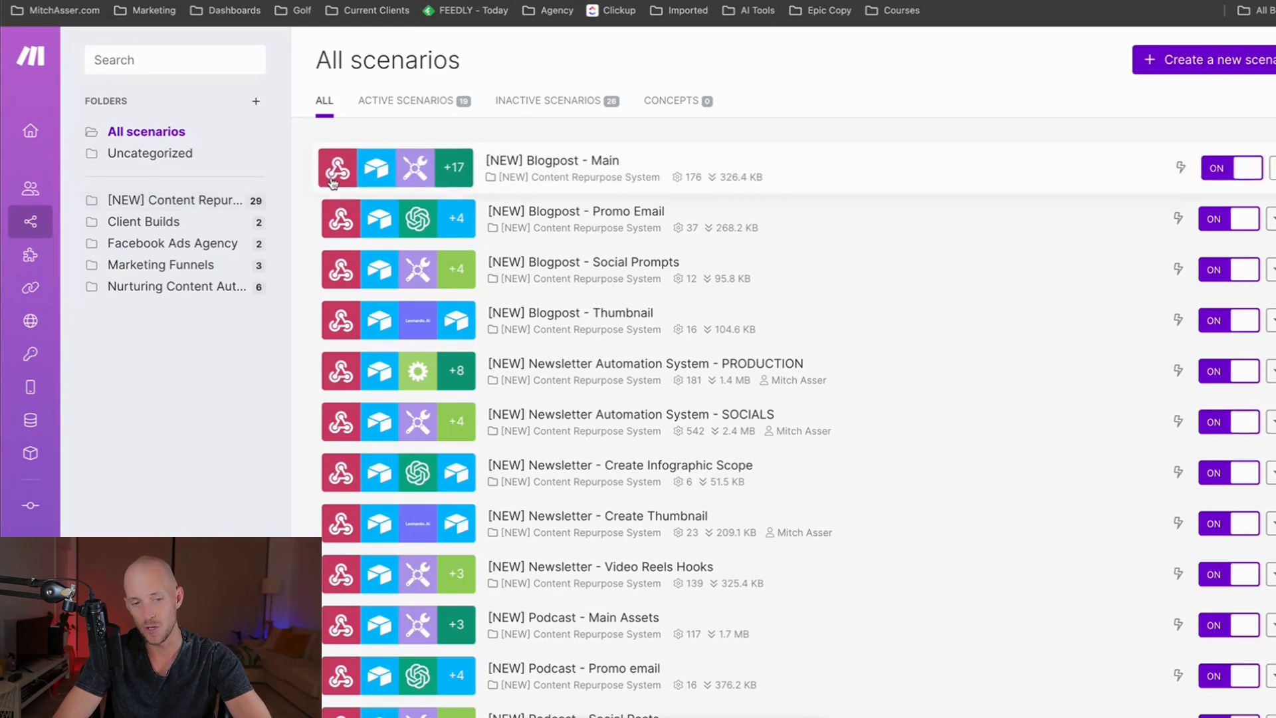
Step: Switch to Make and look through the full list of scenarios, then return to its beginning
scroll(319, 269, down, 1)
scroll(318, 269, up, 1)
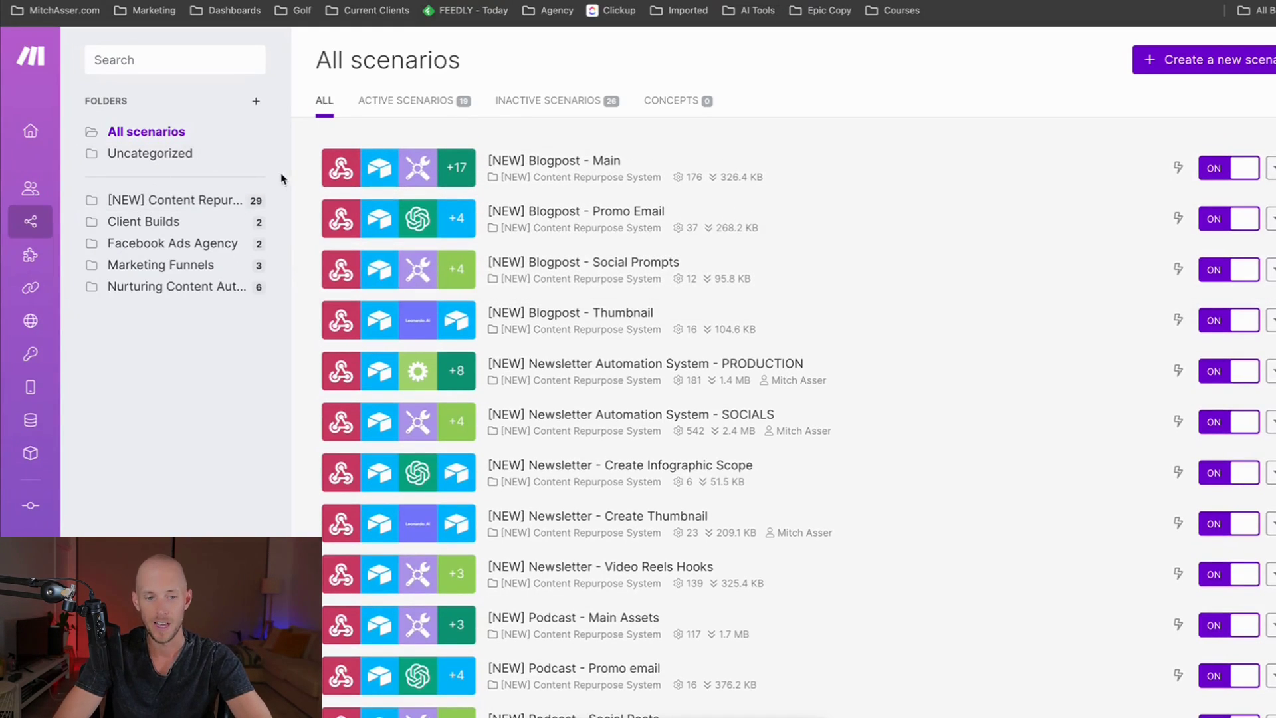
scroll(549, 238, down, 15)
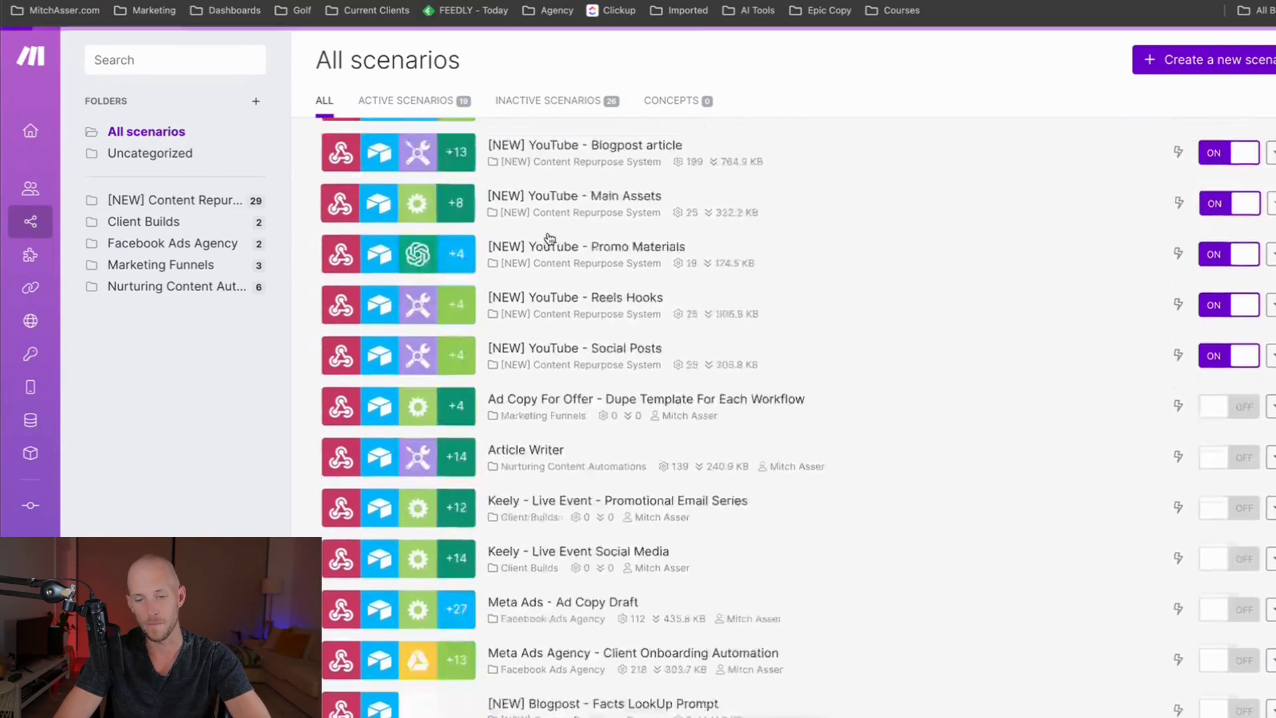
scroll(549, 238, down, 10)
scroll(548, 238, up, 15)
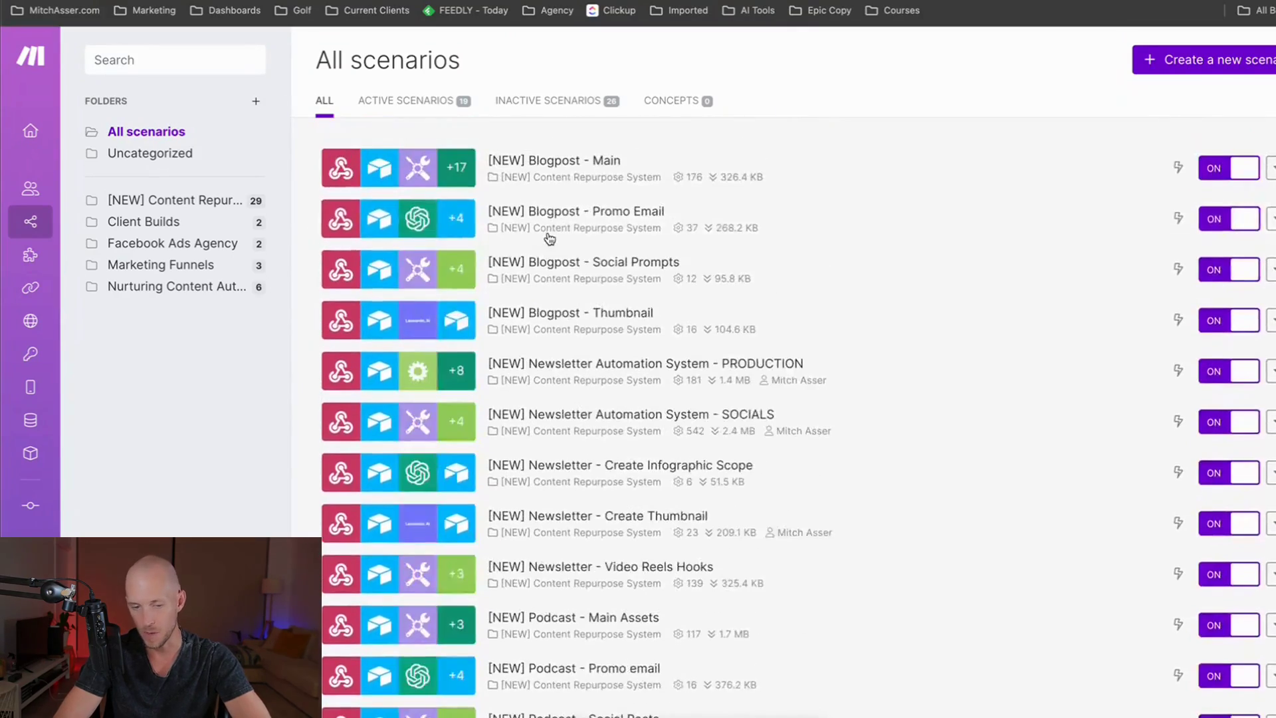
scroll(549, 238, up, 8)
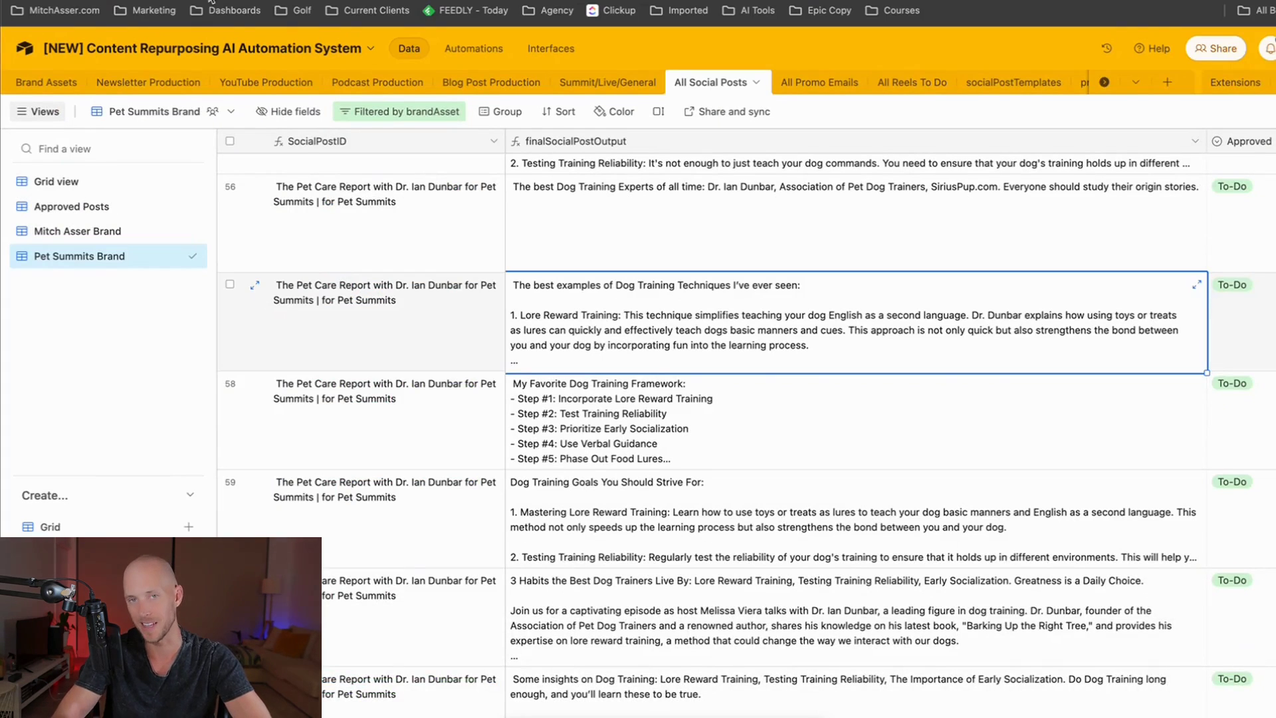
Step: Switch back to Airtable's Newsletter Production table, view the thumbnail image linked in the last Done newsletter, and close it
click(159, 82)
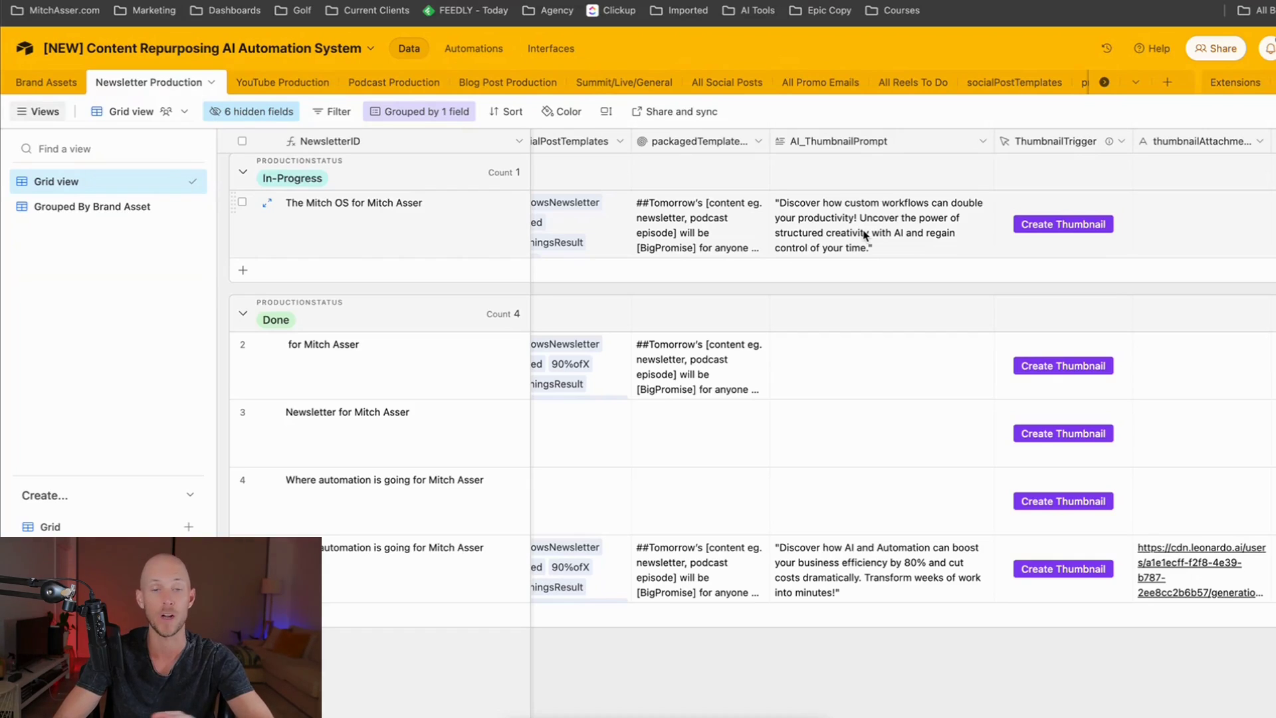
scroll(865, 234, right, 3)
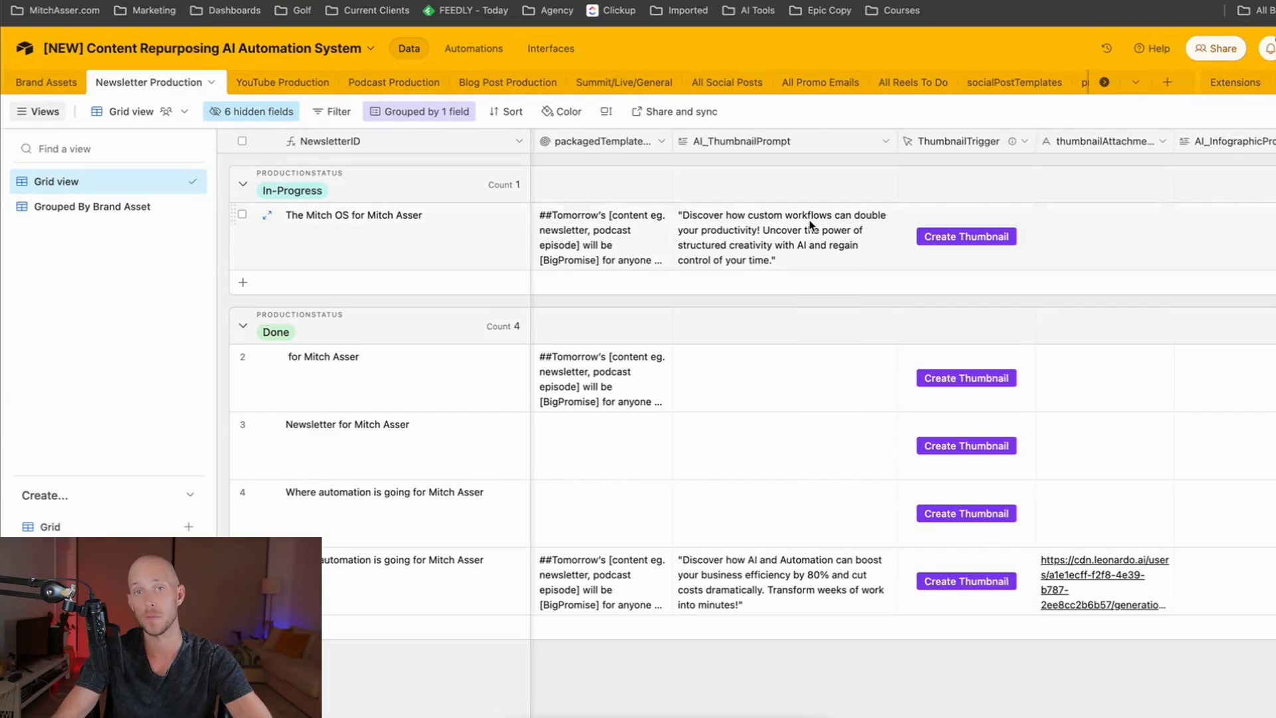
scroll(811, 226, right, 3)
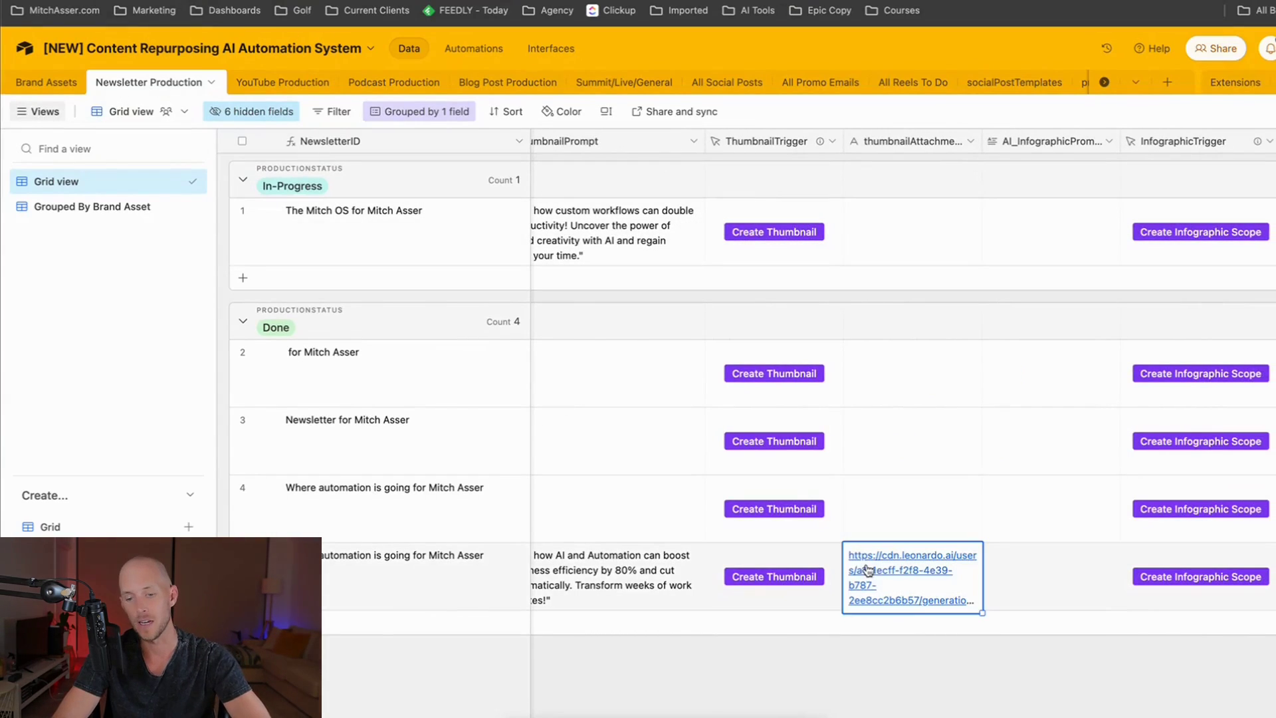
click(884, 575)
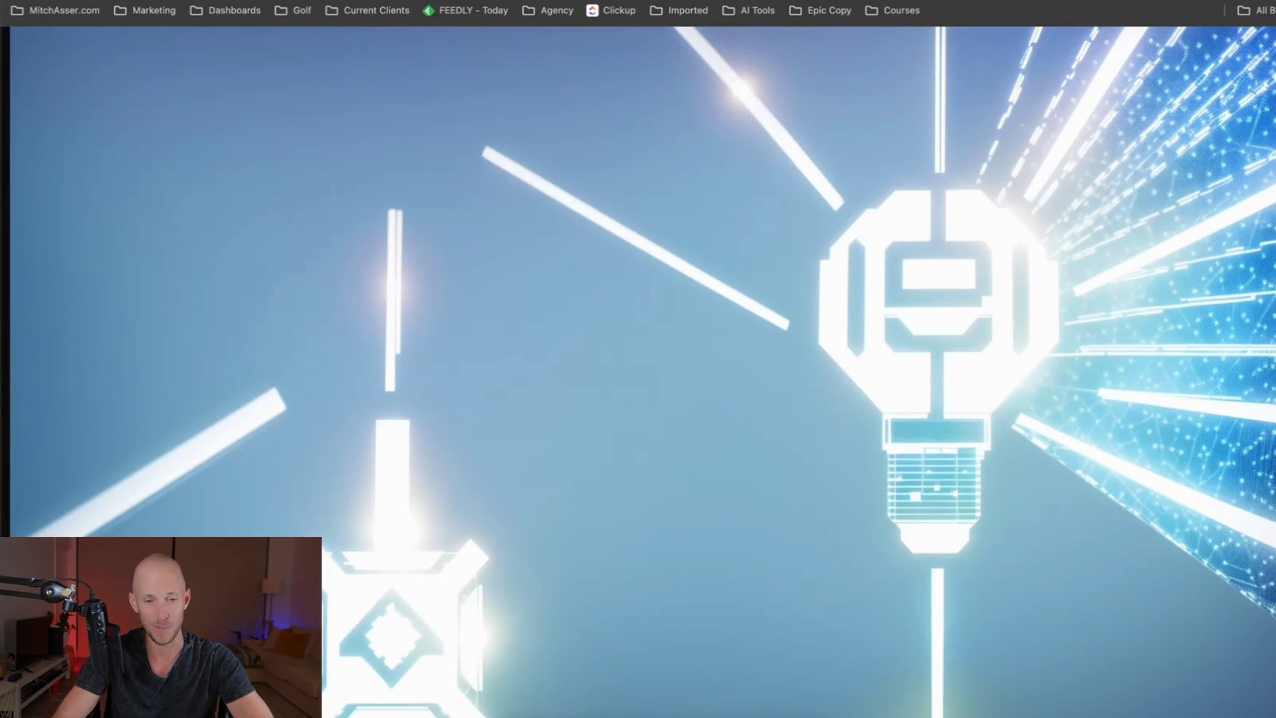
key(super+w)
Step: Examine the infographic prompt, trigger and scope fields and the video reels hook fields of the newsletters
scroll(874, 236, right, 5)
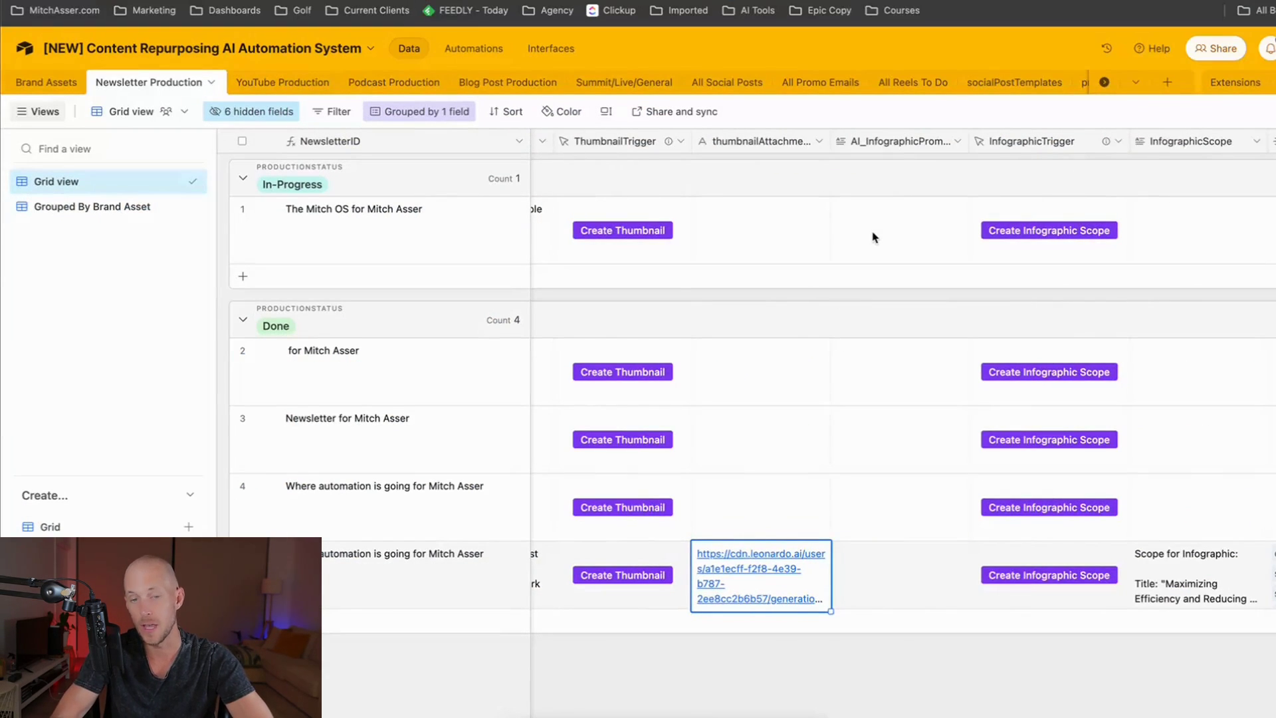
scroll(874, 237, right, 10)
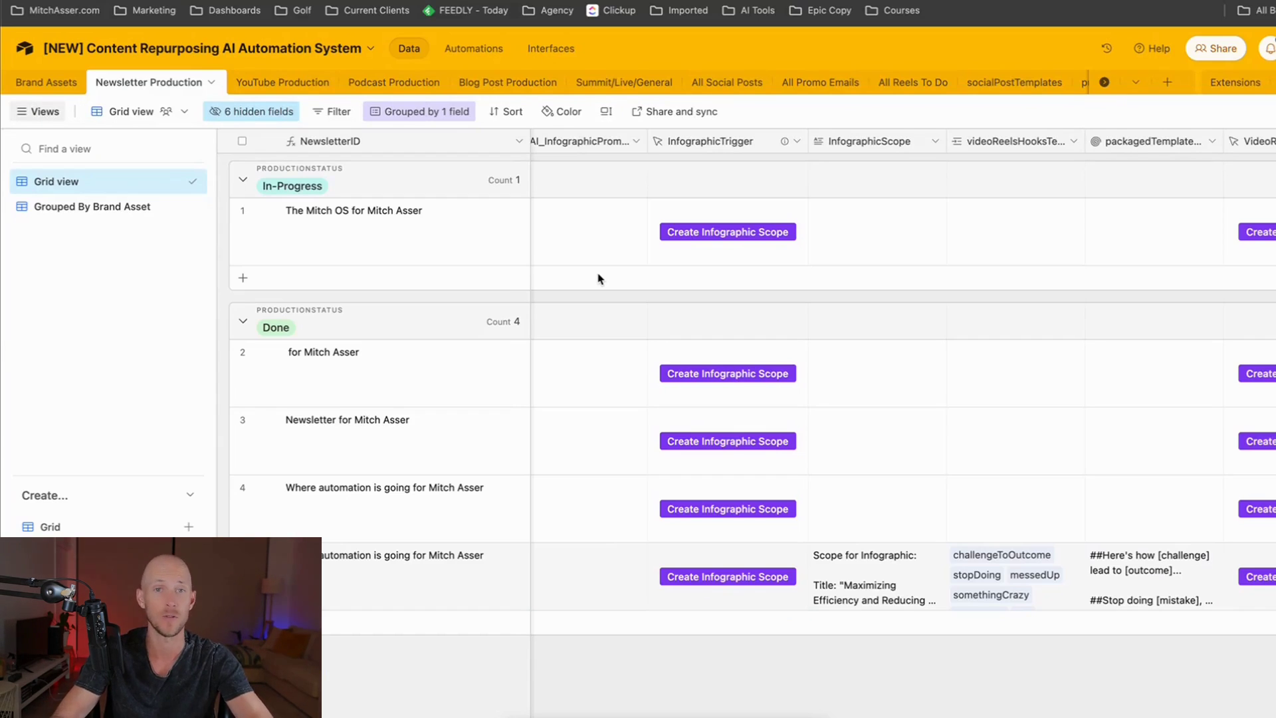
scroll(783, 270, right, 5)
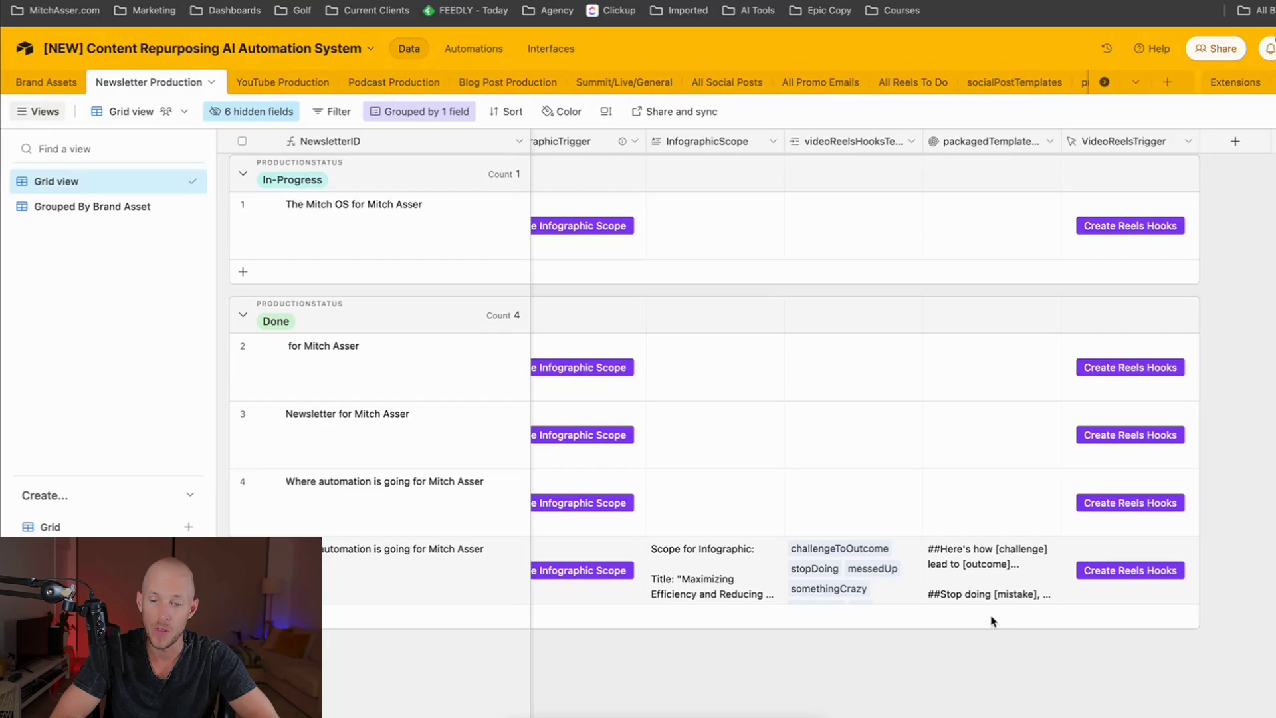
Step: Open the All Reels To Do table and review the generated reel scripts in finalReelsPostOutput
click(885, 87)
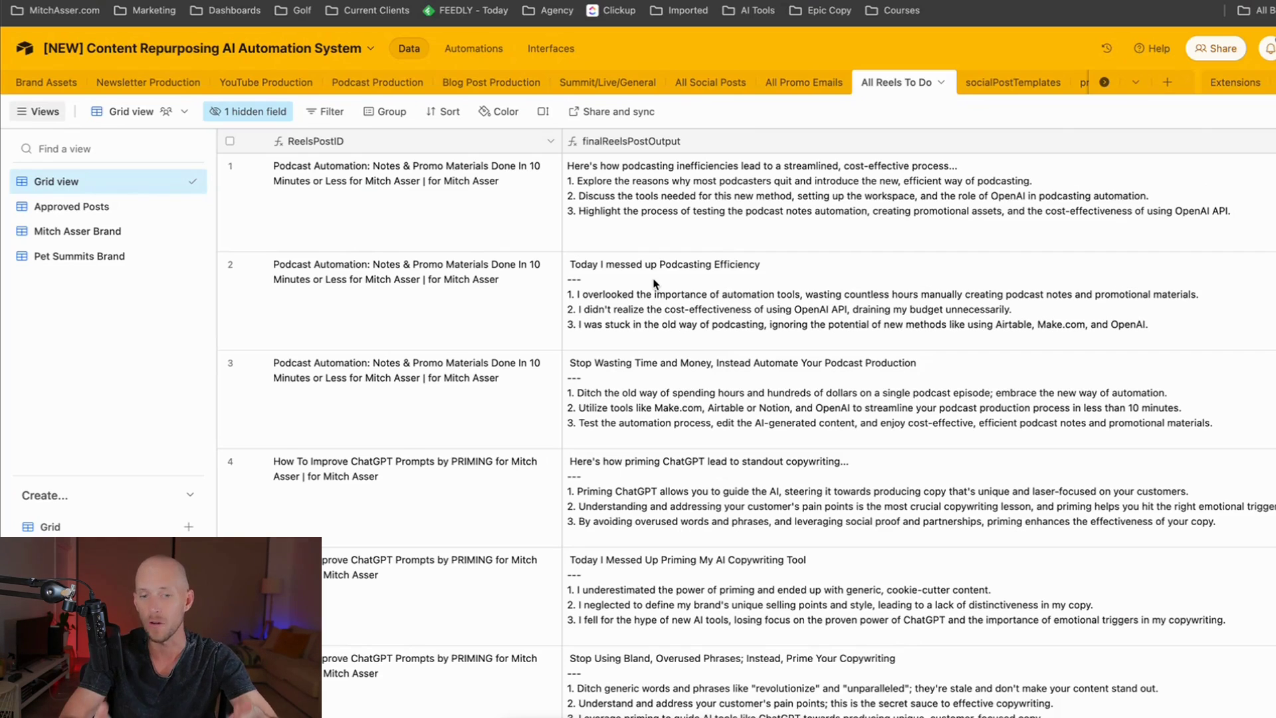
scroll(655, 284, down, 3)
scroll(656, 284, up, 3)
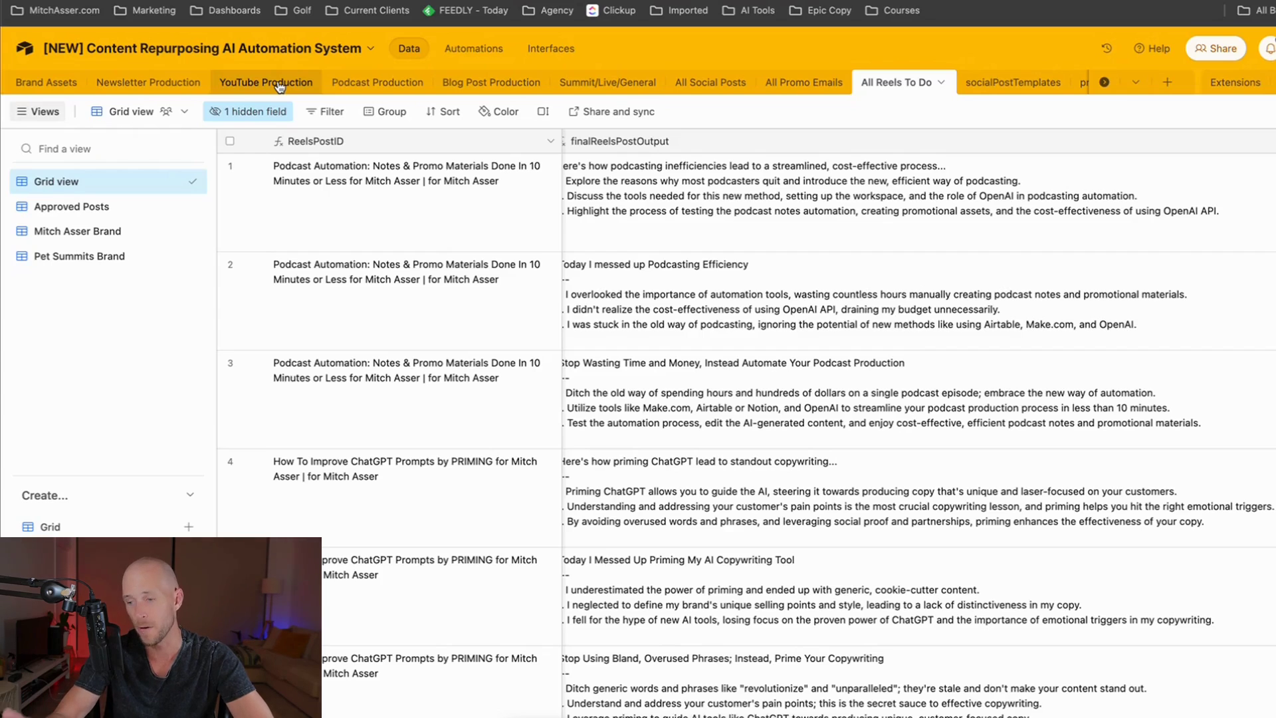
Step: Look through the YouTube, Podcast and Blog Post Production tables, Summit/Live/General, All Social Posts and All Promo Emails in turn
click(279, 85)
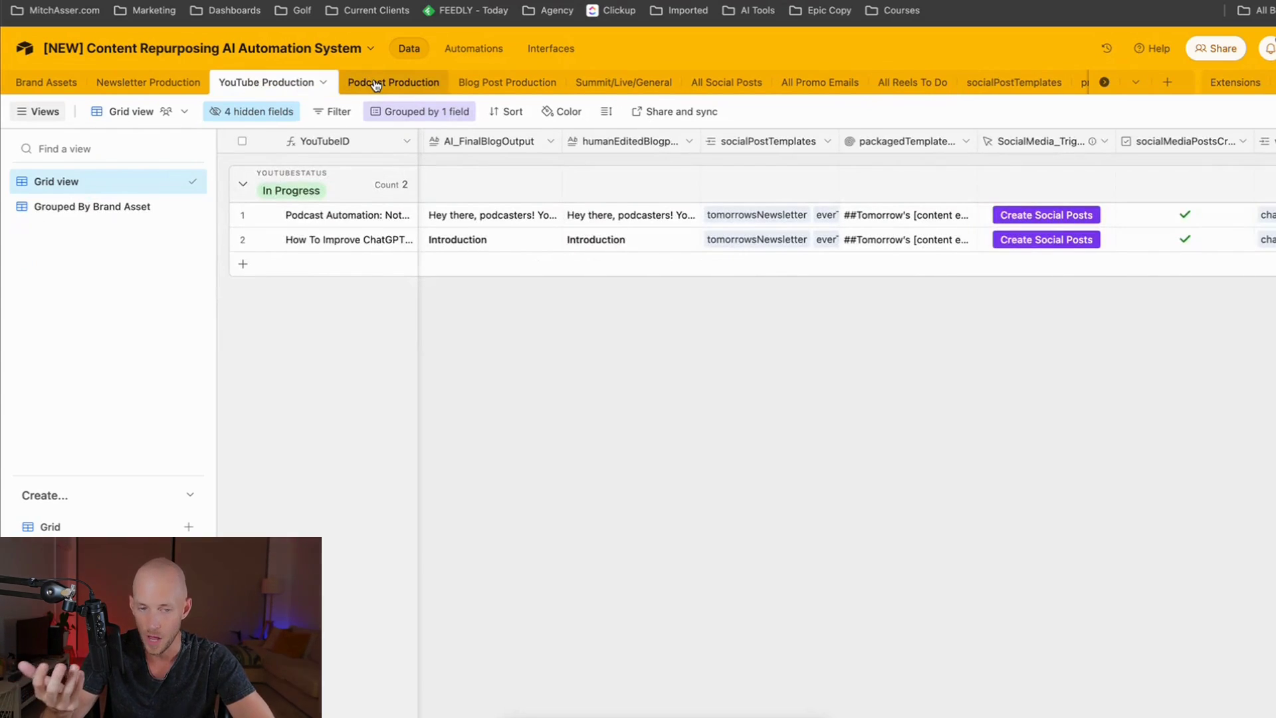
click(376, 84)
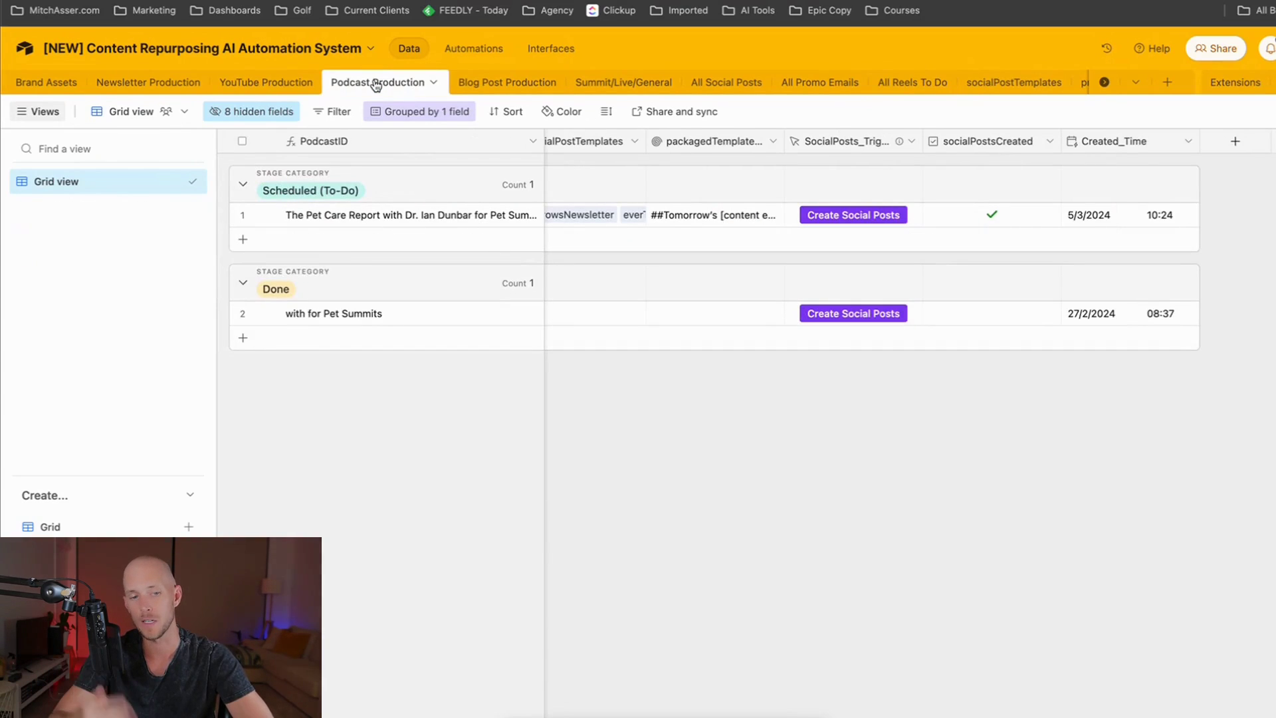
click(508, 85)
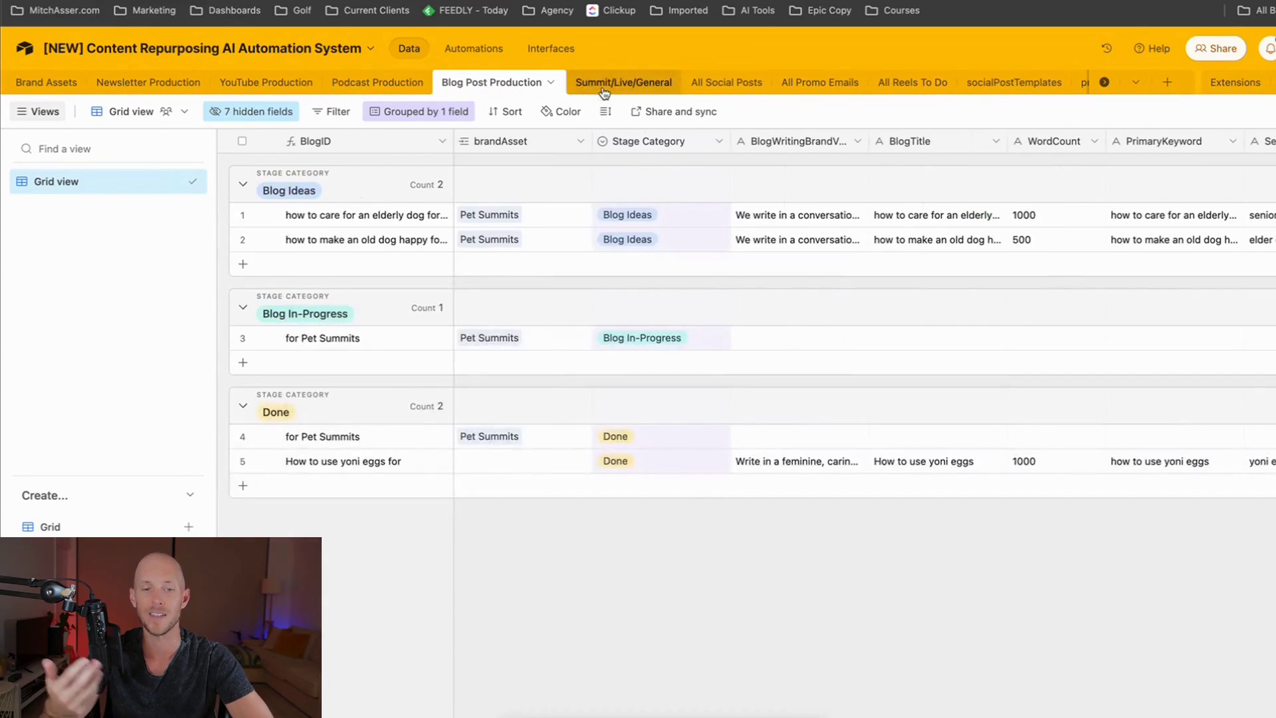
click(604, 89)
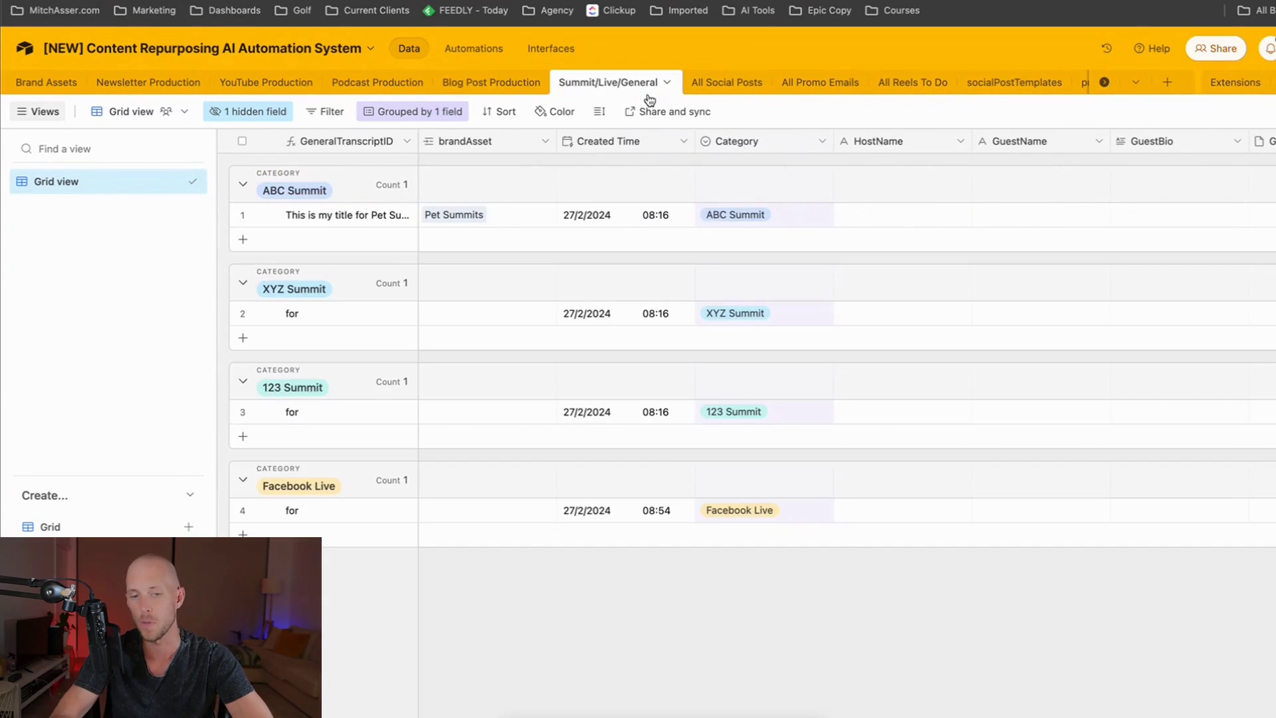
click(713, 93)
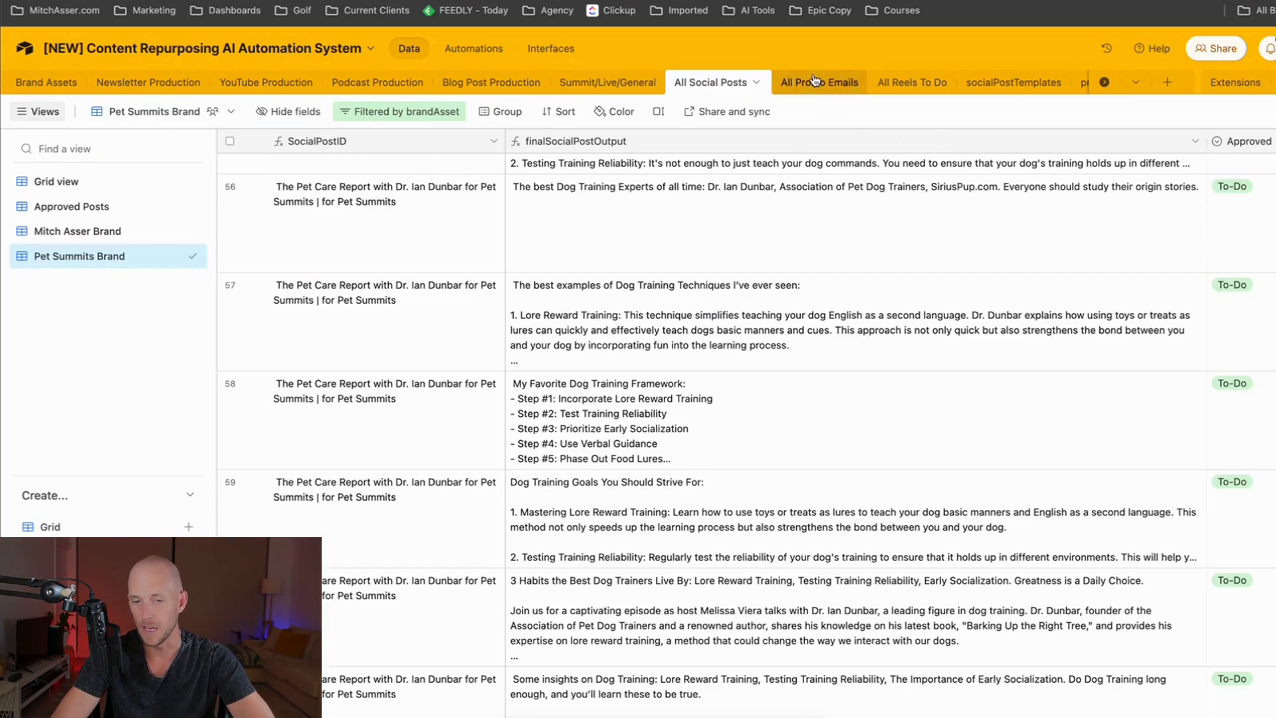
click(816, 80)
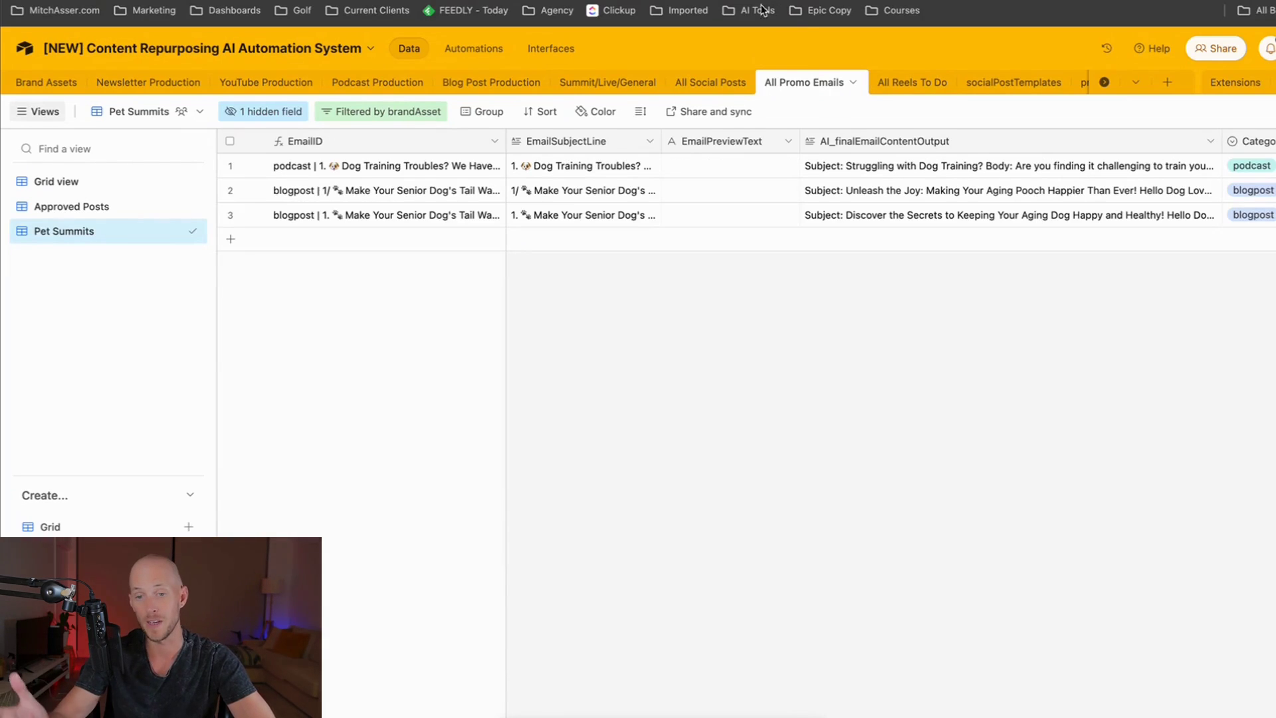